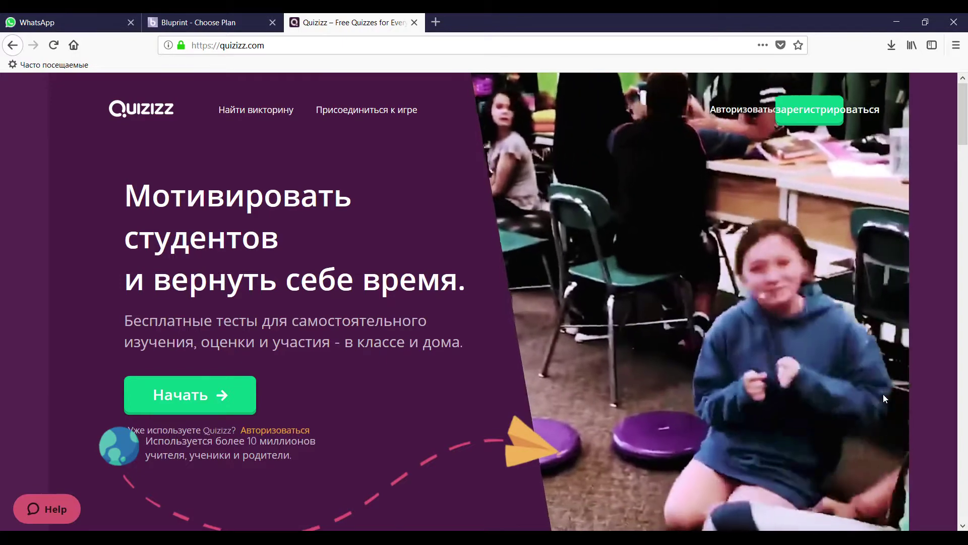
Look through the Quizizz home page, including the teacher testimonials and the "How should teachers use Quizizz?" video
scroll(898, 381, "down", 3)
scroll(902, 384, "down", 4)
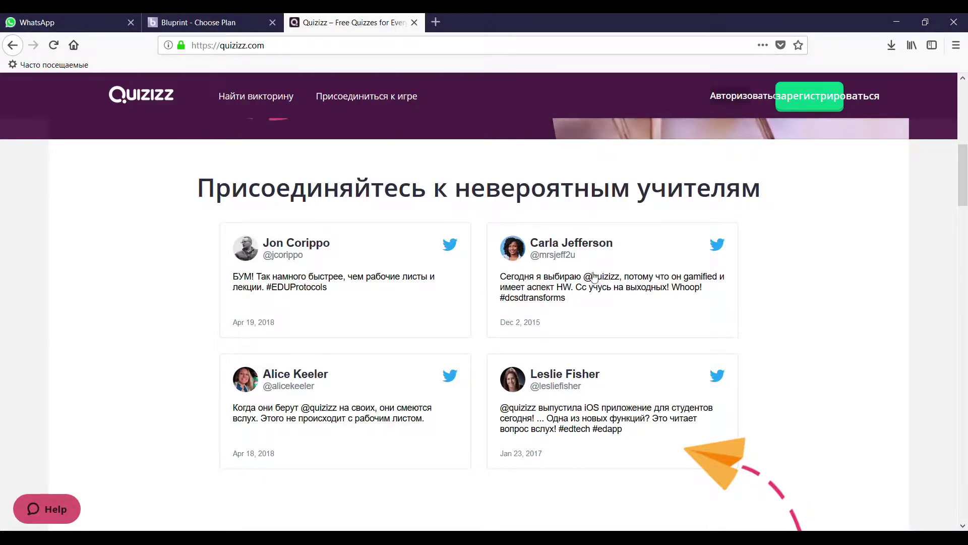
scroll(752, 283, "down", 5)
scroll(748, 284, "down", 2)
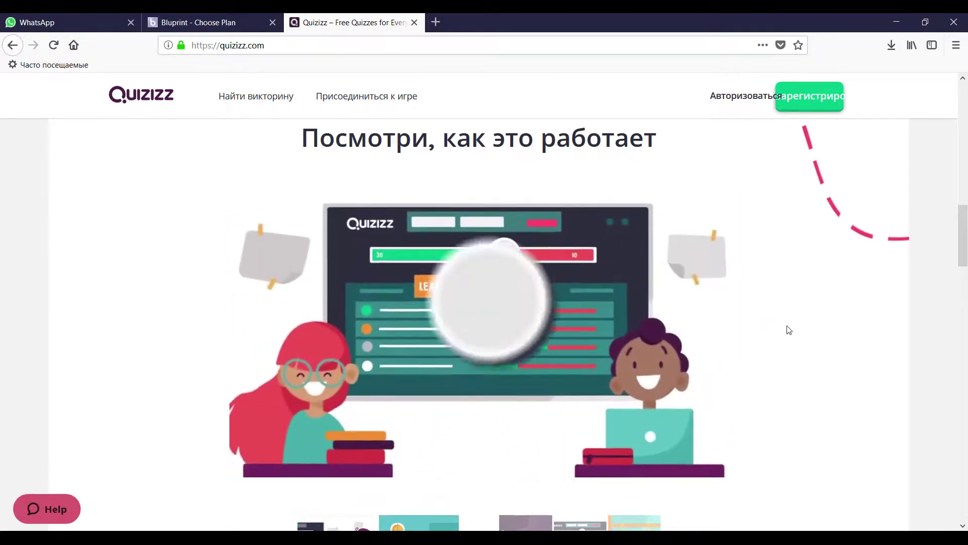
left_click(510, 317)
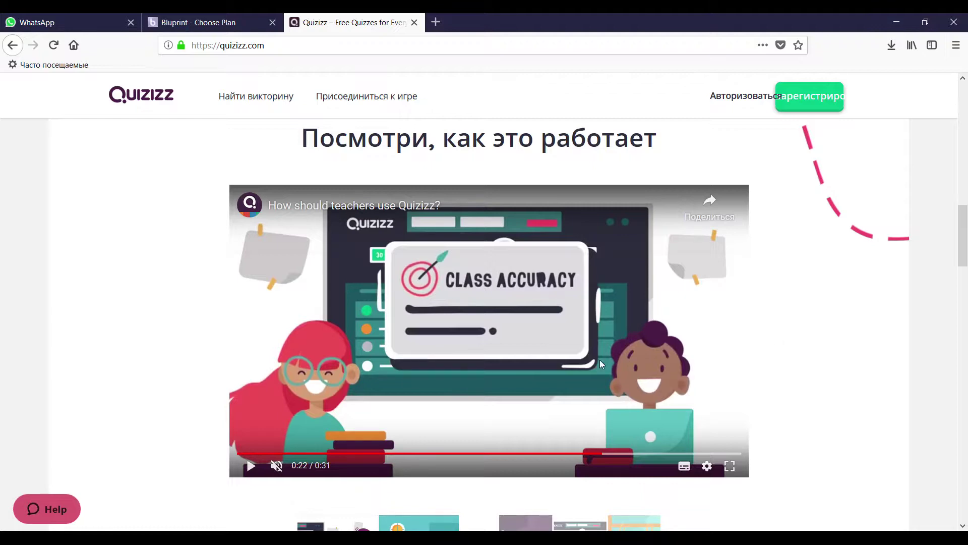
left_click(549, 348)
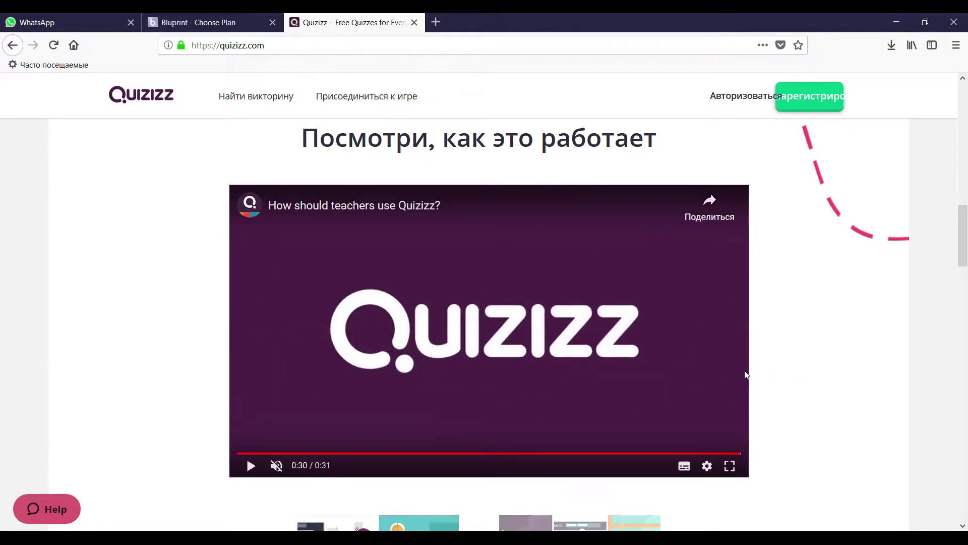
scroll(743, 374, "down", 4)
scroll(748, 373, "up", 5)
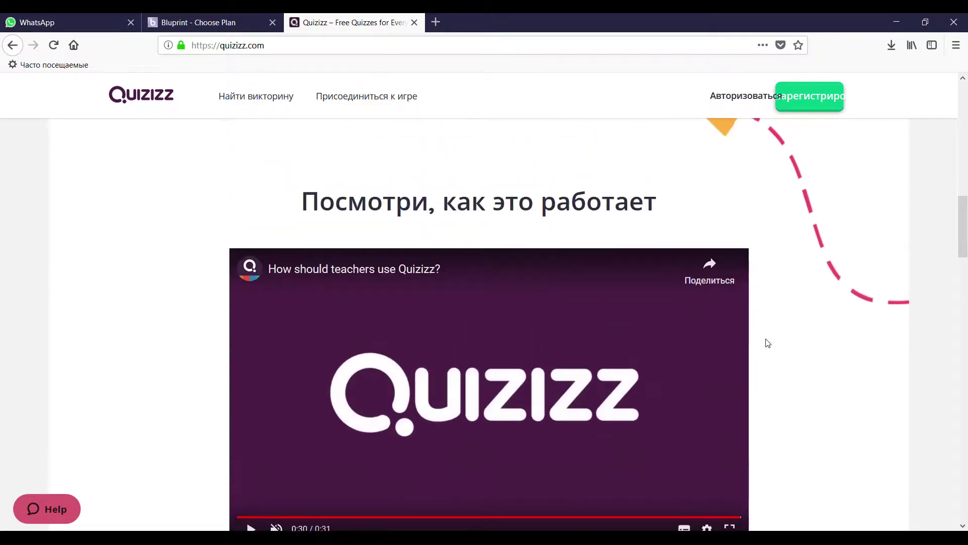
scroll(761, 255, "up", 12)
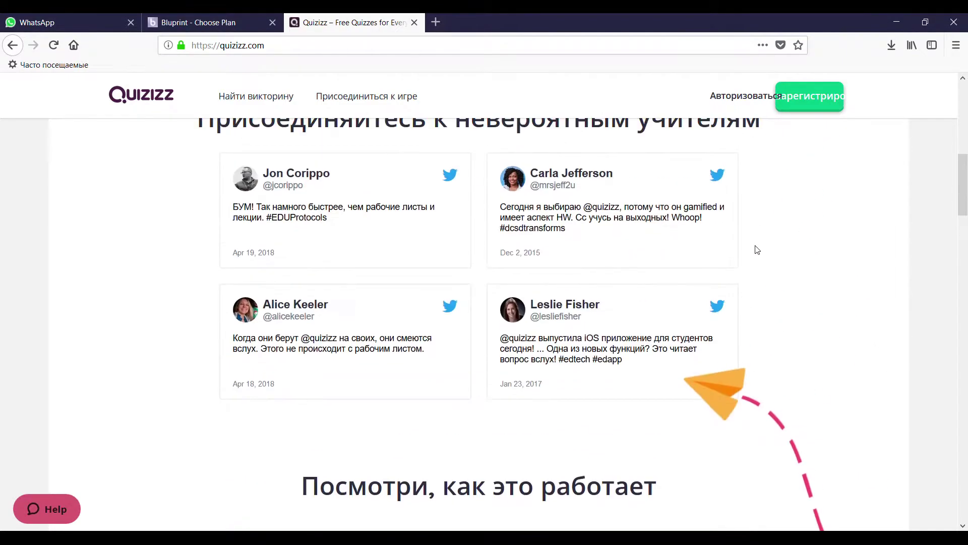
scroll(753, 245, "up", 3)
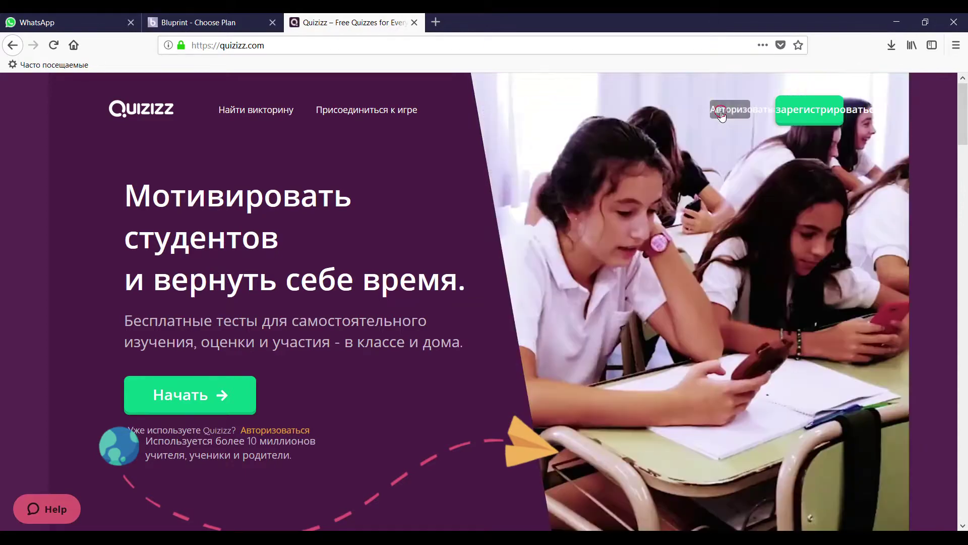
Sign in to Quizizz through Google with the listed account
left_click(722, 120)
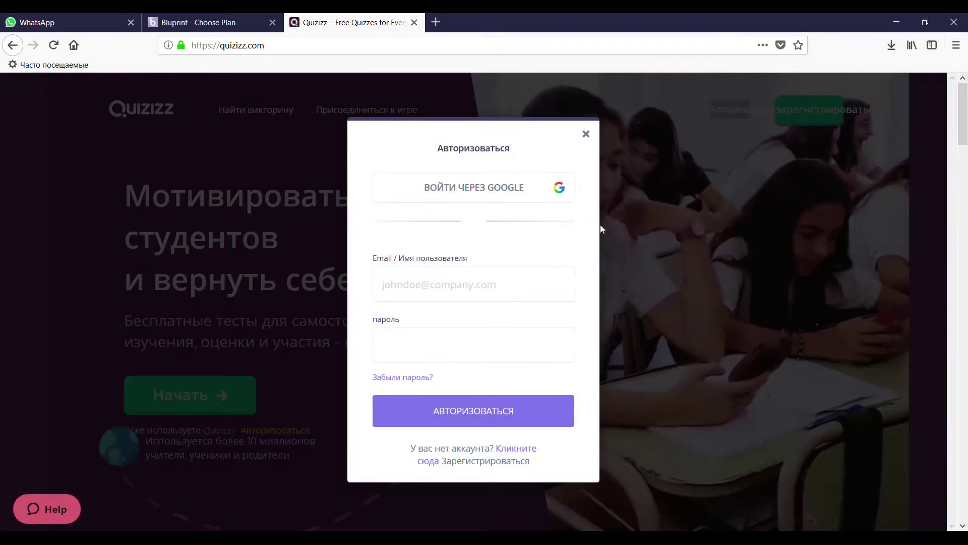
left_click(500, 193)
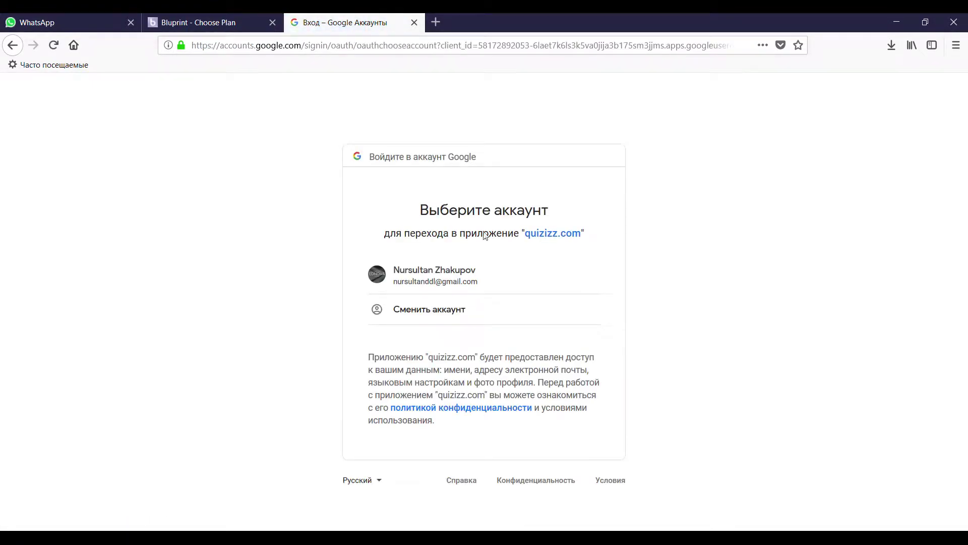
left_click(465, 281)
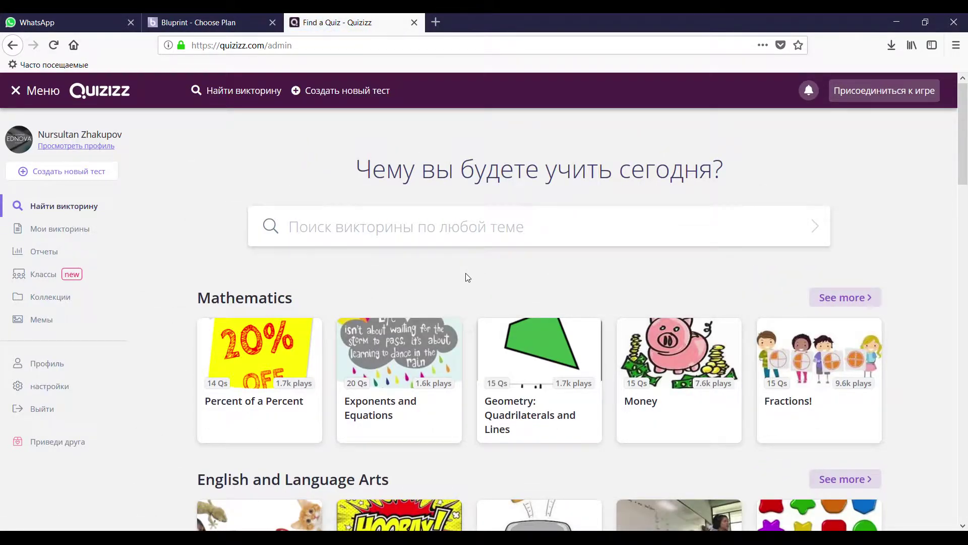
Examine the featured quizzes by subject, from Mathematics through Computer Science and Skills
scroll(465, 274, "down", 2)
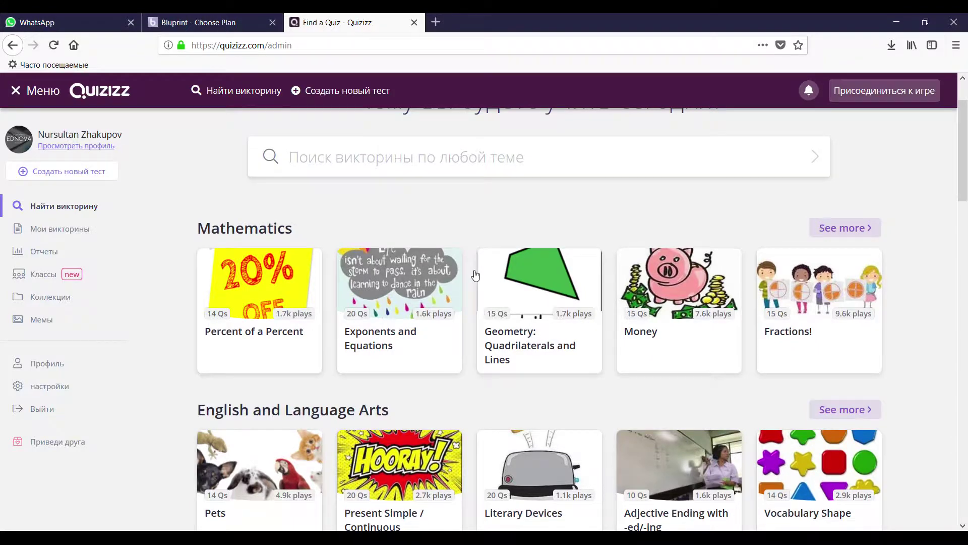
scroll(475, 275, "down", 4)
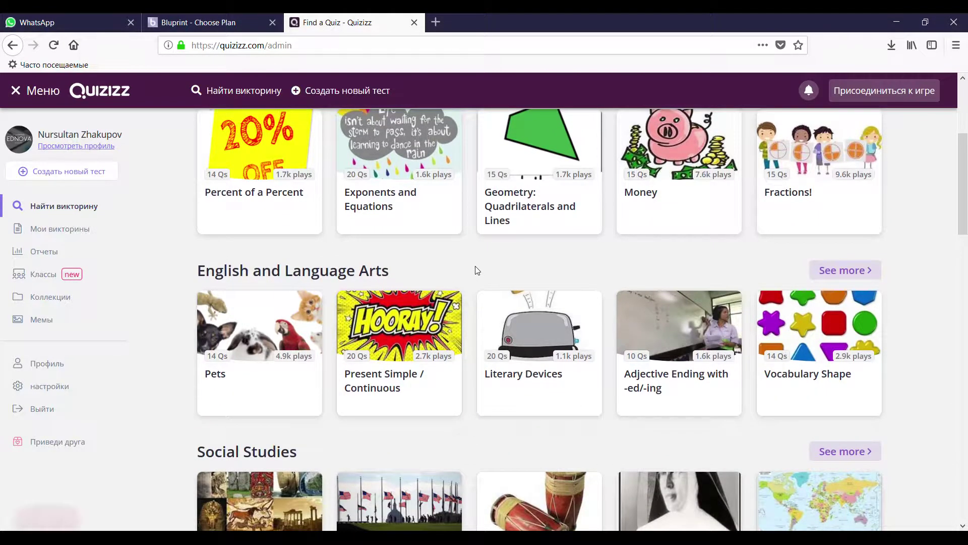
scroll(474, 269, "down", 4)
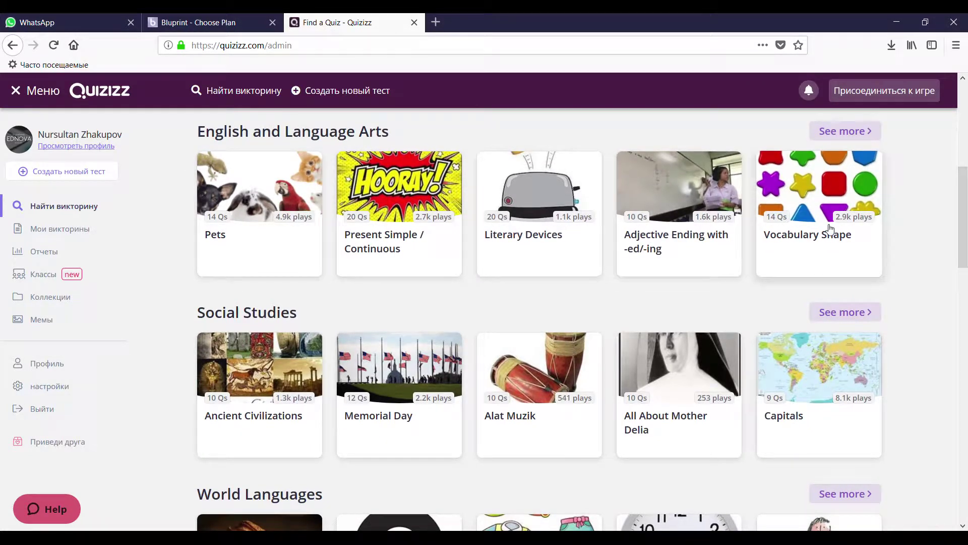
scroll(882, 228, "down", 3)
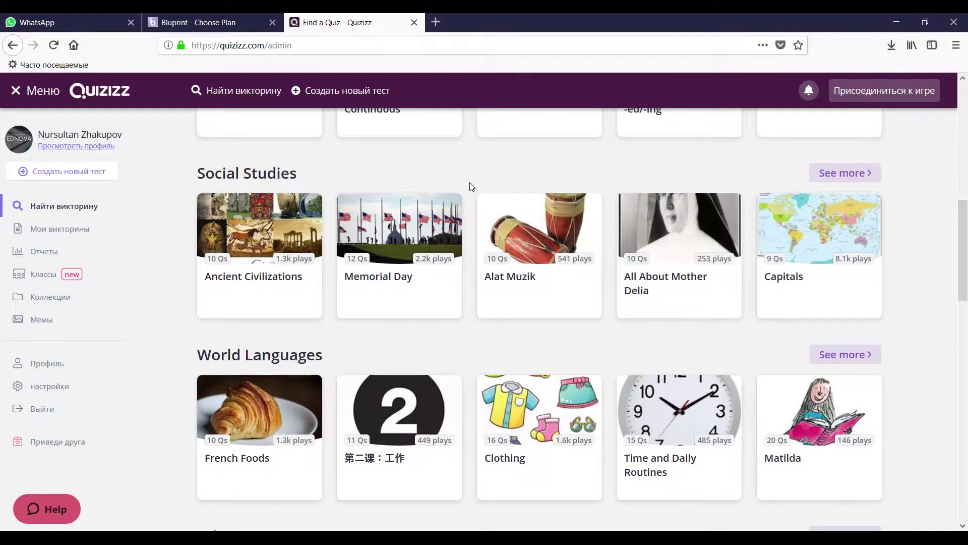
scroll(471, 186, "down", 3)
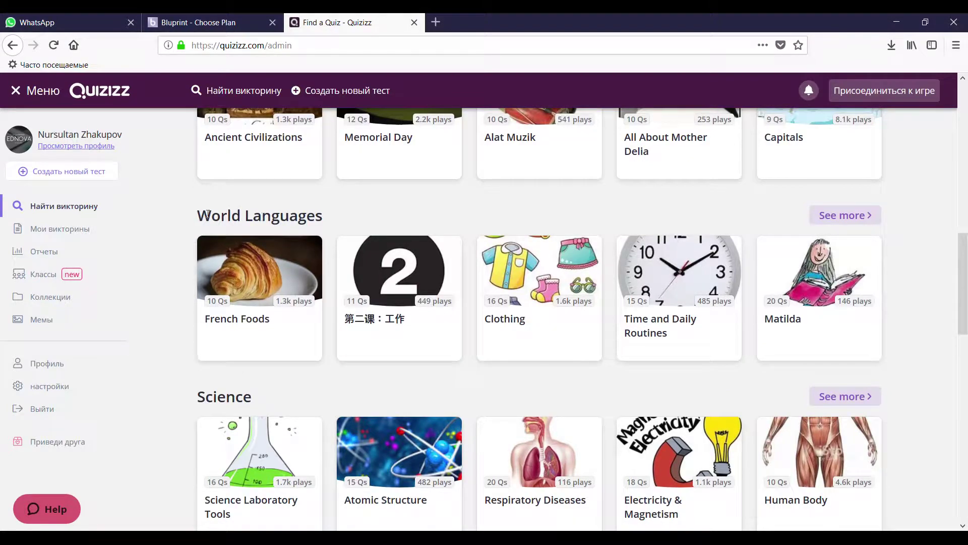
scroll(208, 215, "down", 3)
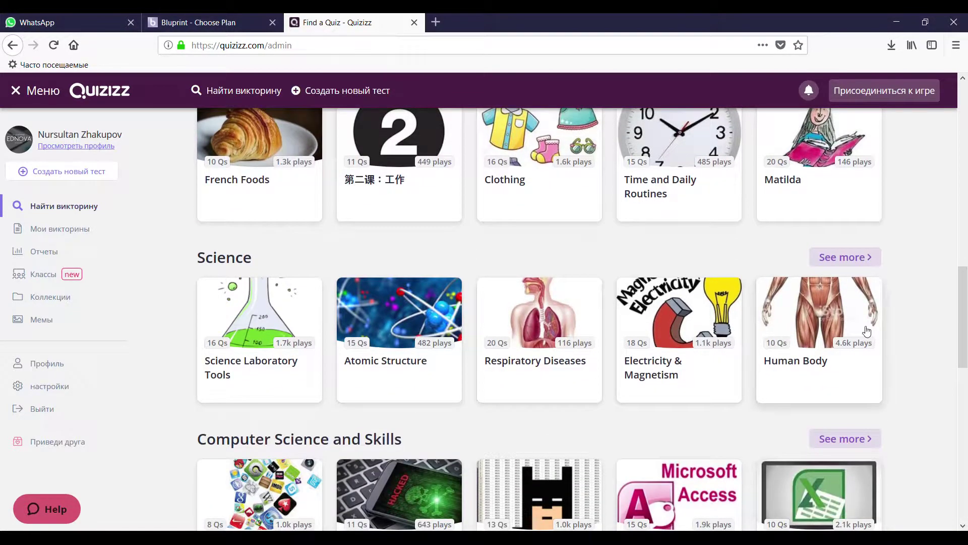
scroll(866, 331, "up", 15)
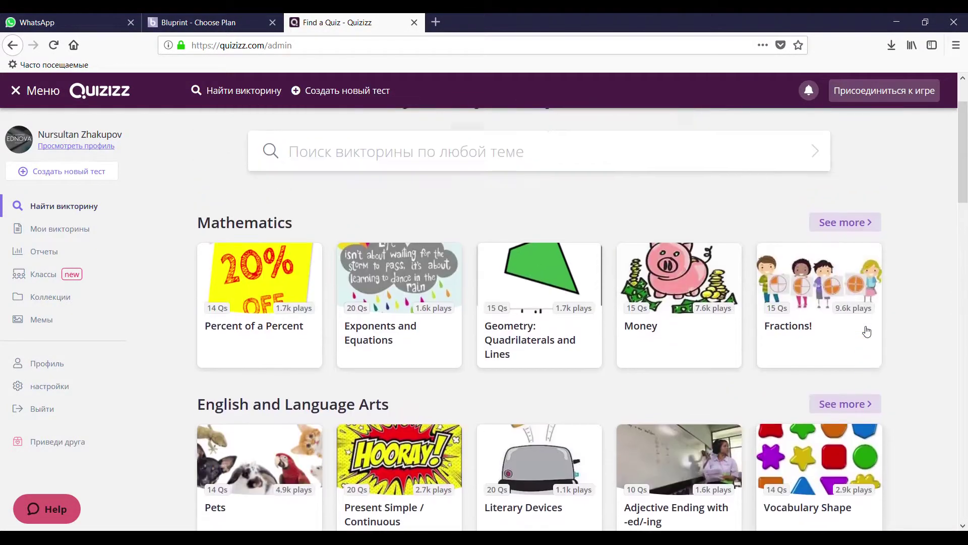
scroll(866, 331, "up", 2)
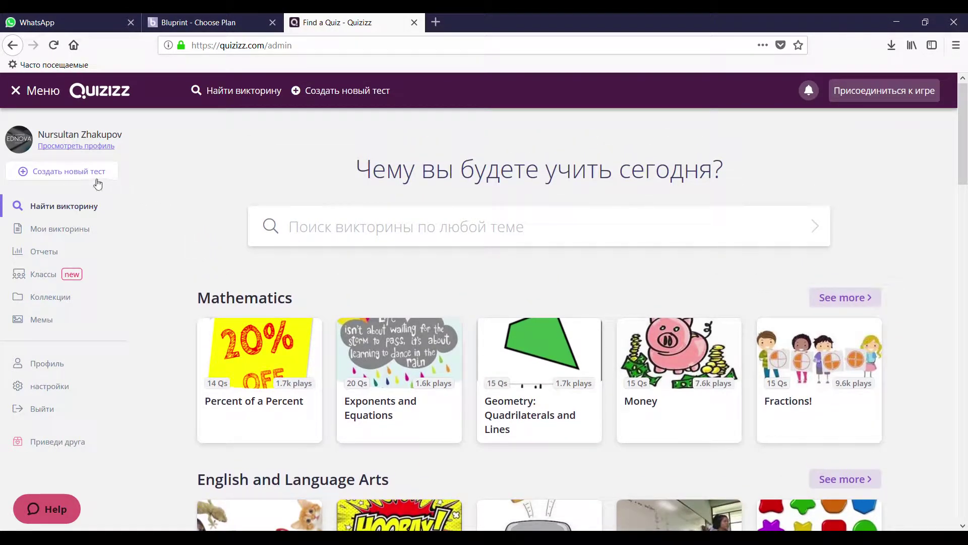
Create a new quiz named "Тестіміздің аты 1" with Kazakh as its language
left_click(59, 174)
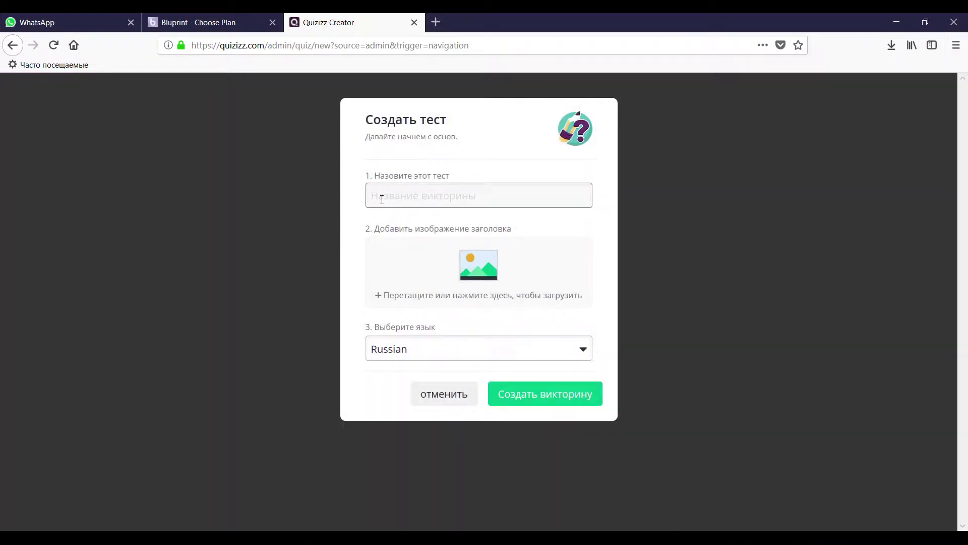
type("Тестіміздің аты 1")
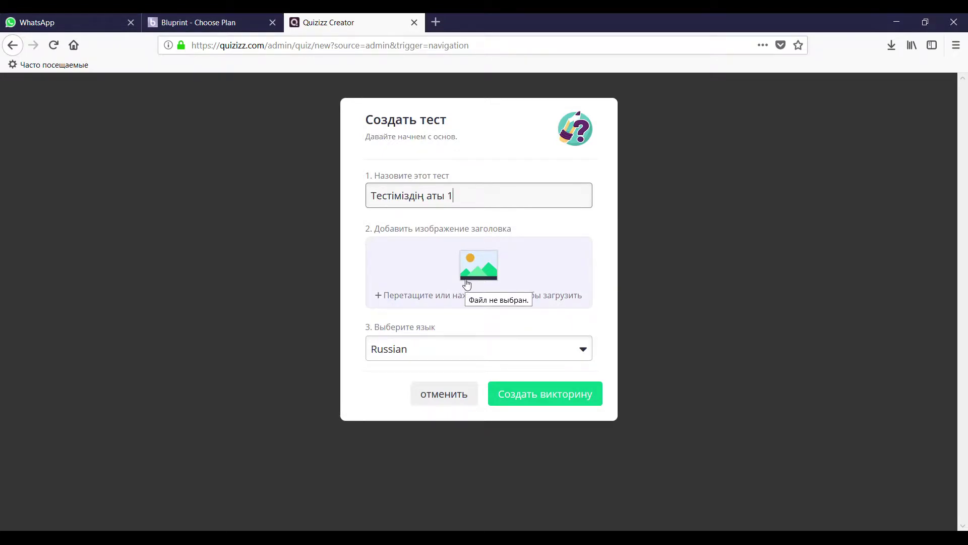
left_click(433, 348)
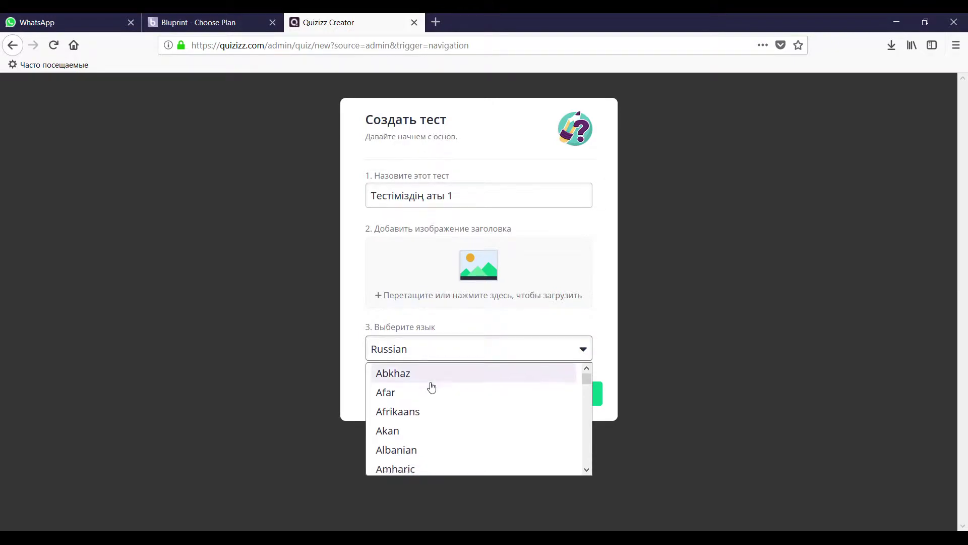
scroll(443, 415, "down", 15)
scroll(455, 408, "down", 15)
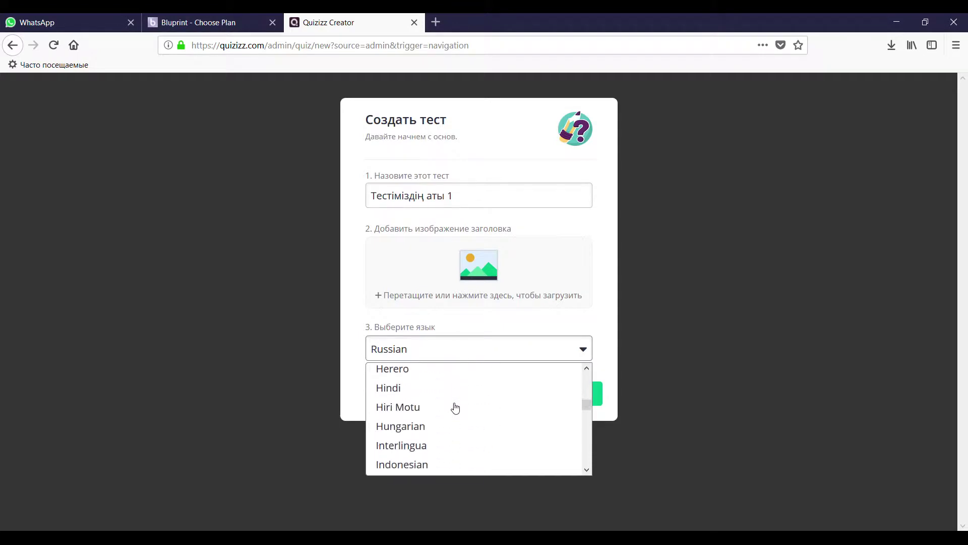
scroll(455, 408, "up", 3)
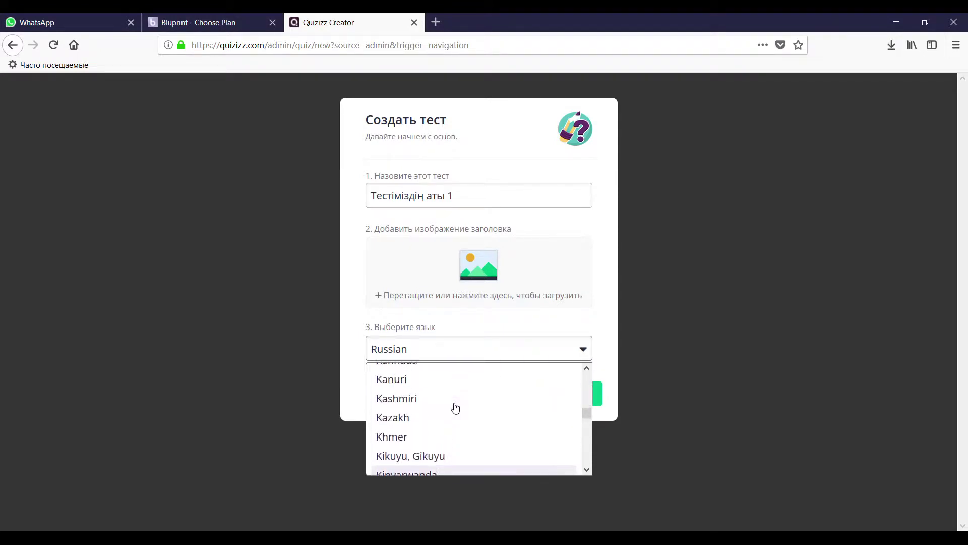
left_click(441, 432)
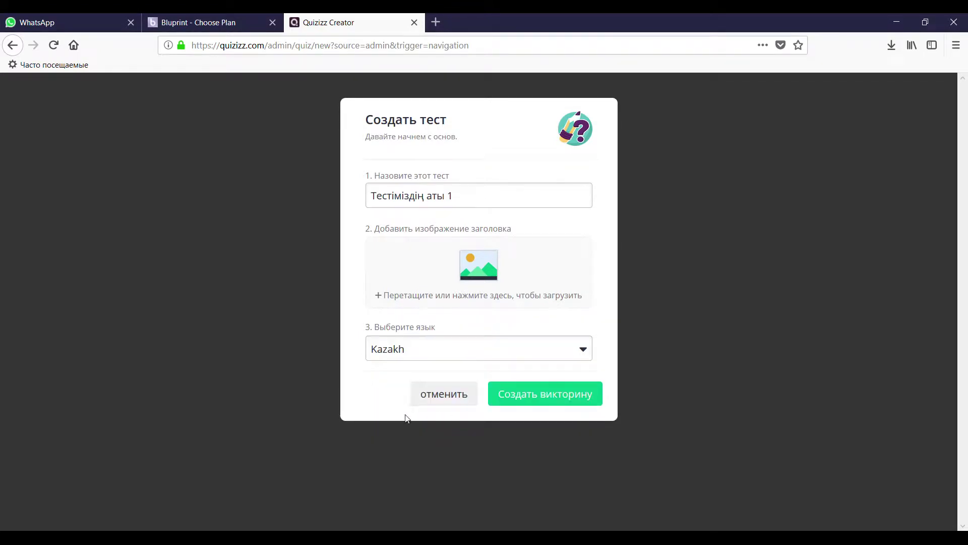
left_click(523, 402)
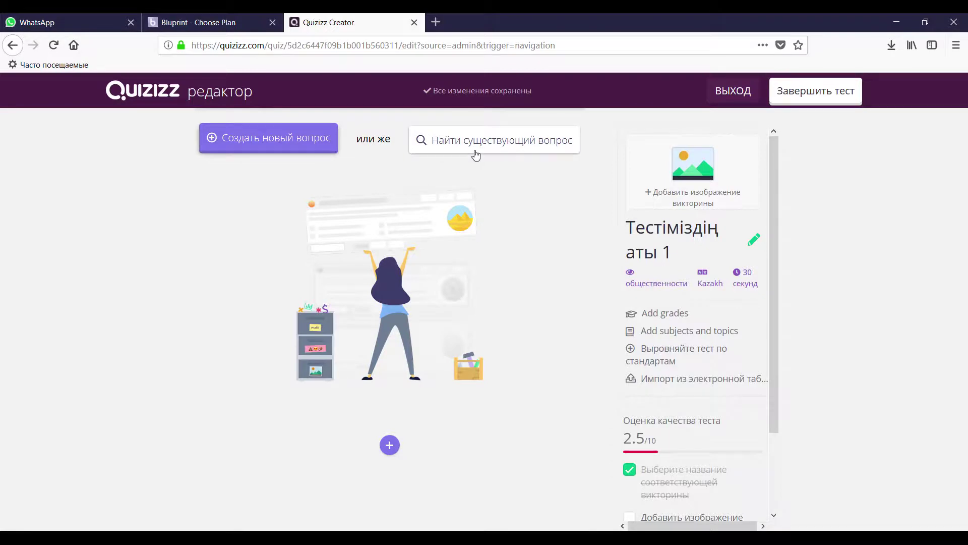
Add a new question of the single-answer type (Один ответ) with the text "Біздің сұрағымызды жазамыз"
left_click(301, 144)
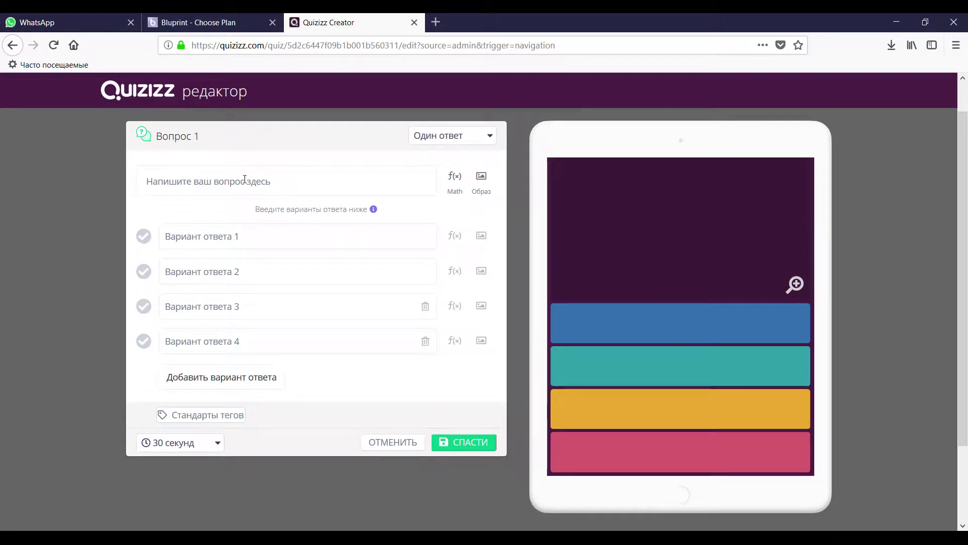
mouse_move(442, 146)
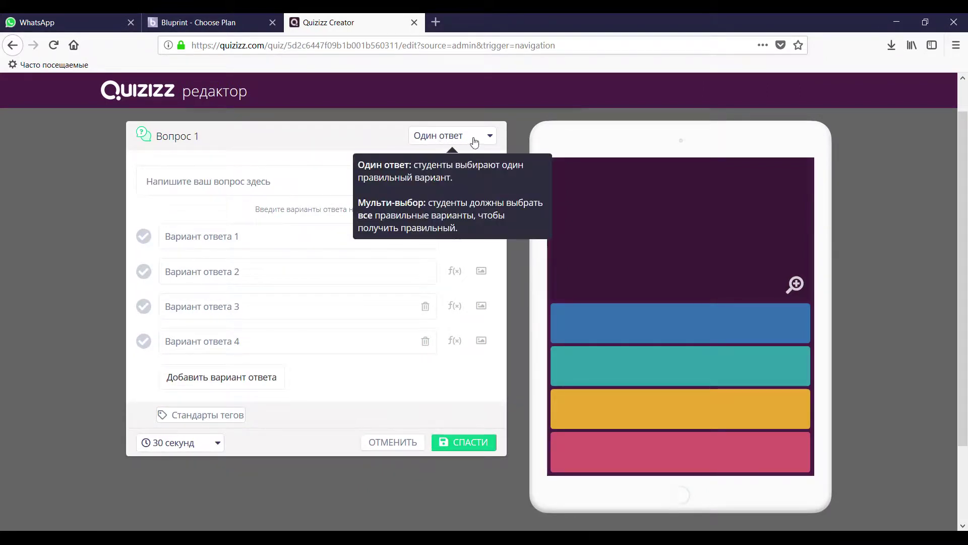
left_click(491, 141)
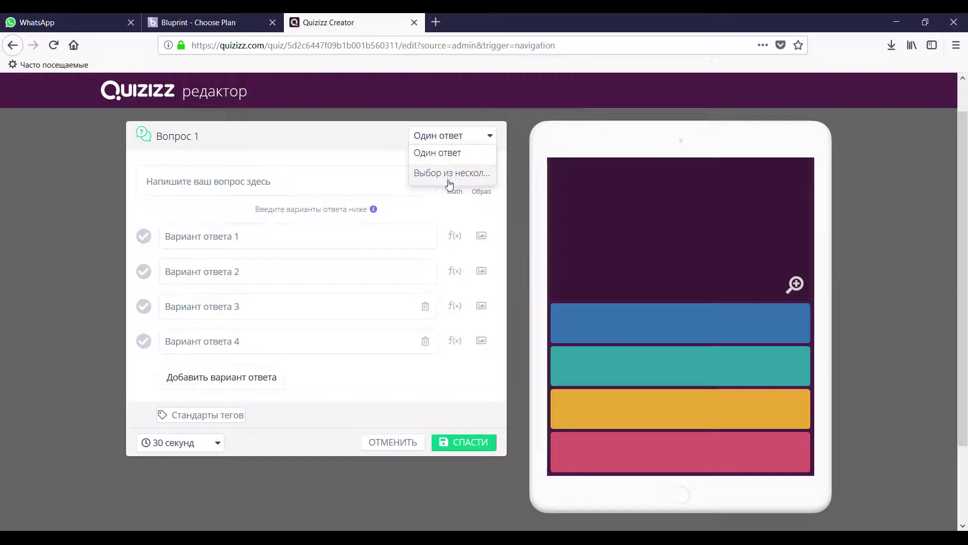
left_click(442, 158)
left_click(233, 181)
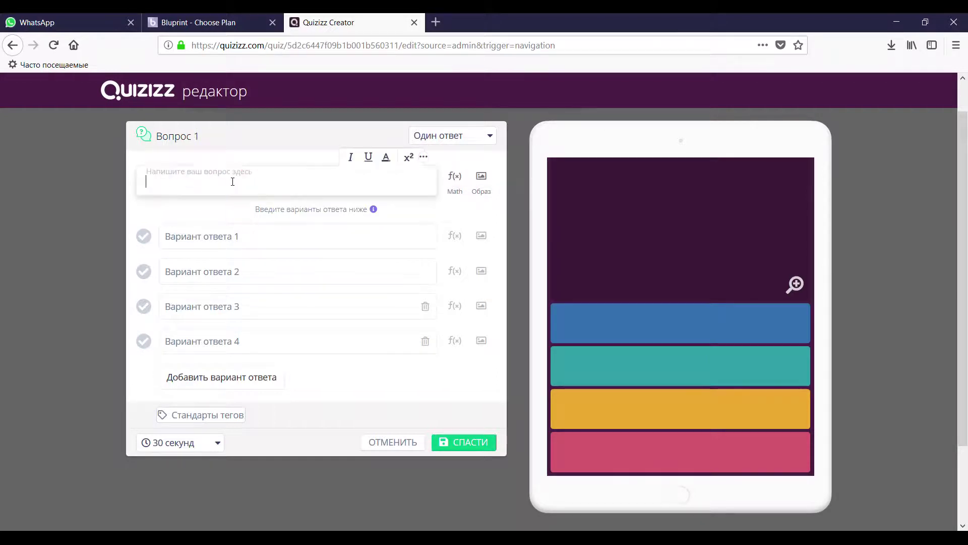
type("Б")
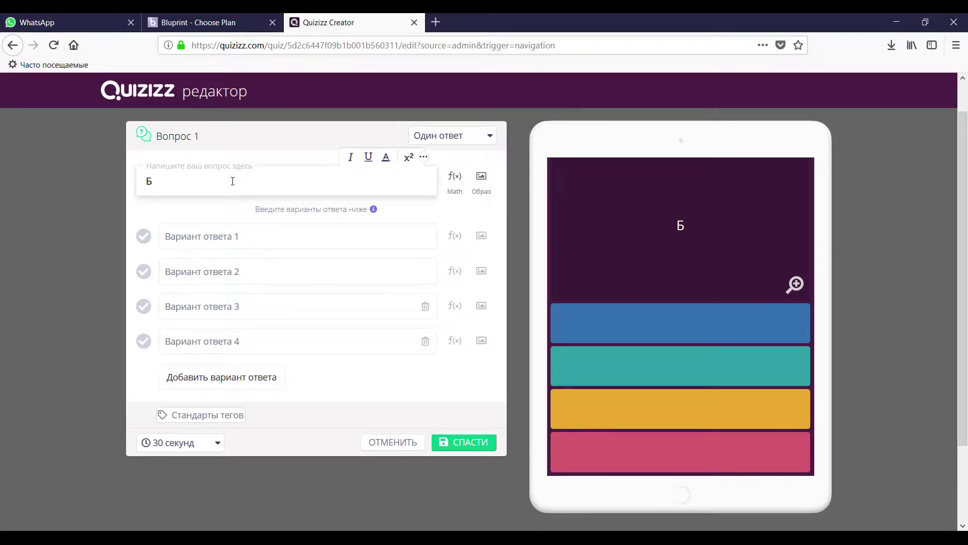
type("іздің сурағы")
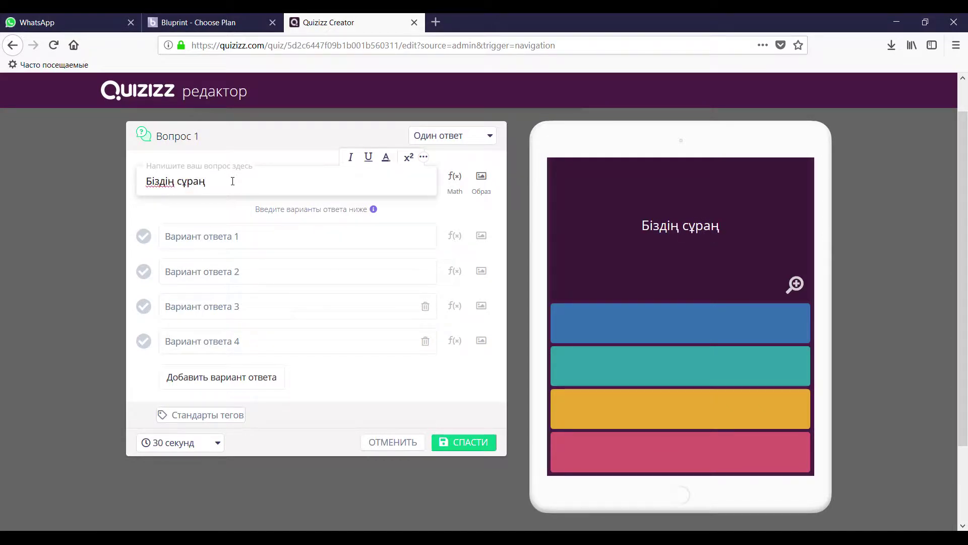
type("мызд")
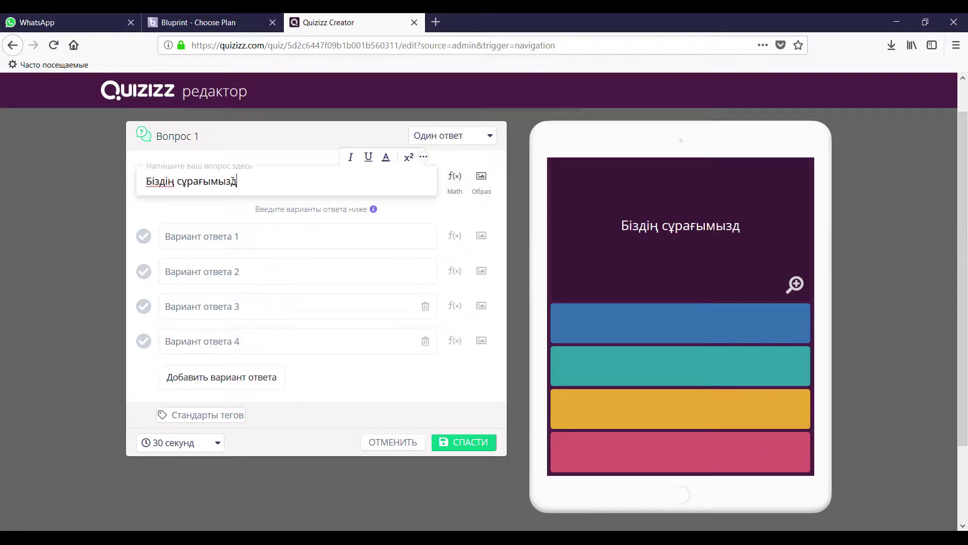
type("ы жазамыз")
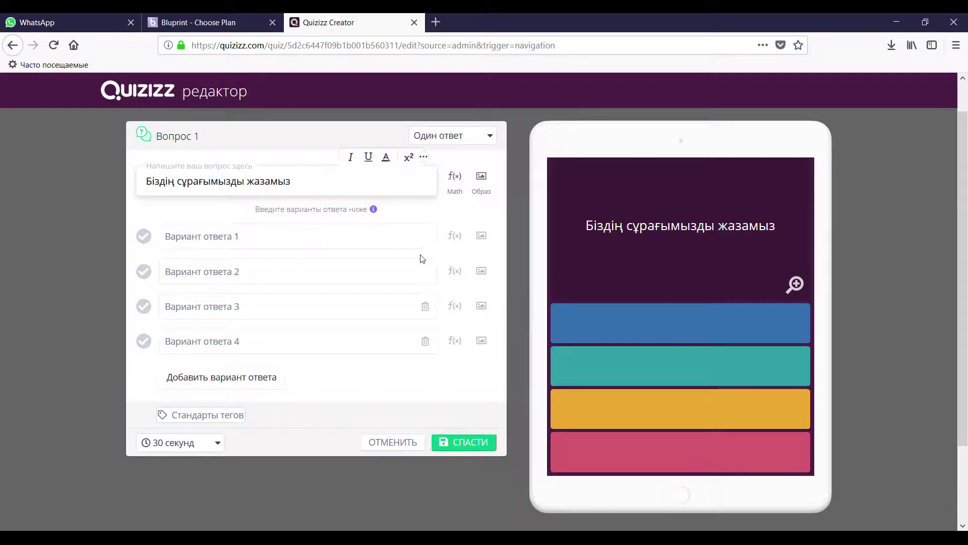
Enter А, Б, В and Г as the four answer options and mark Б as the correct answer
left_click(226, 239)
type("A")
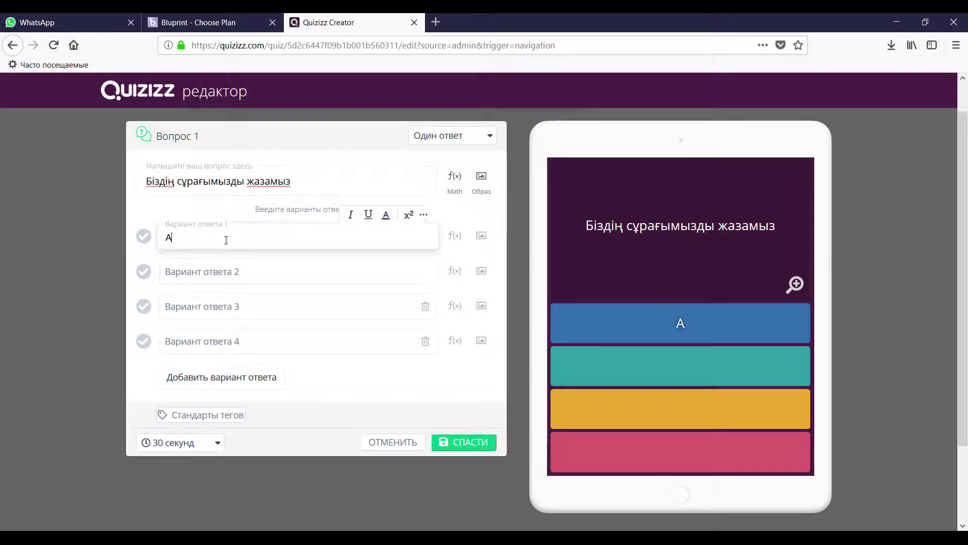
left_click(209, 272)
type("Б")
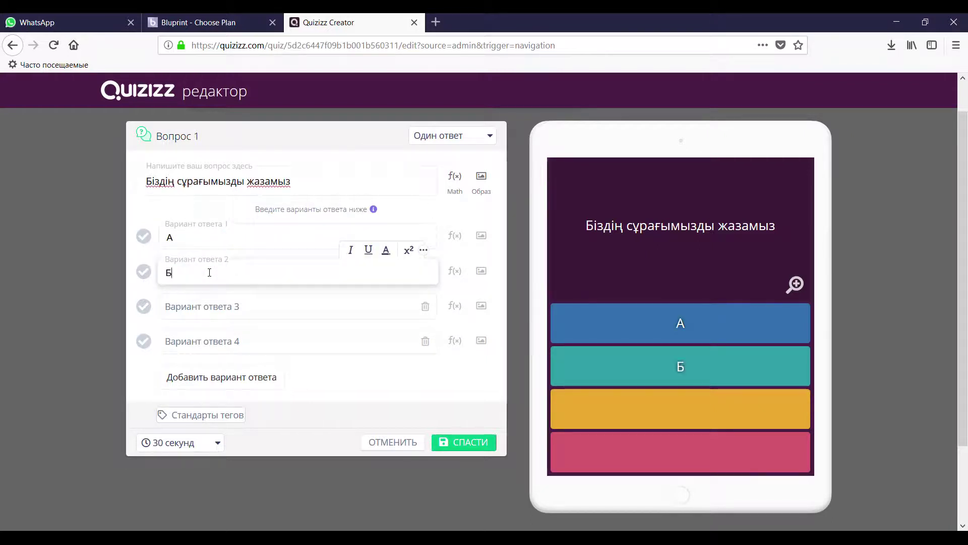
left_click(194, 307)
type("В")
left_click(199, 347)
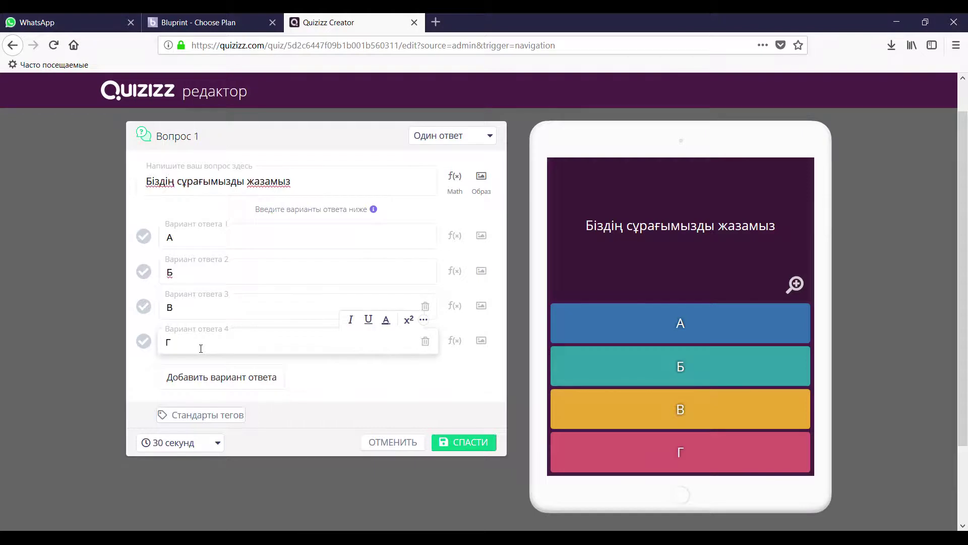
left_click(194, 277)
left_click(145, 277)
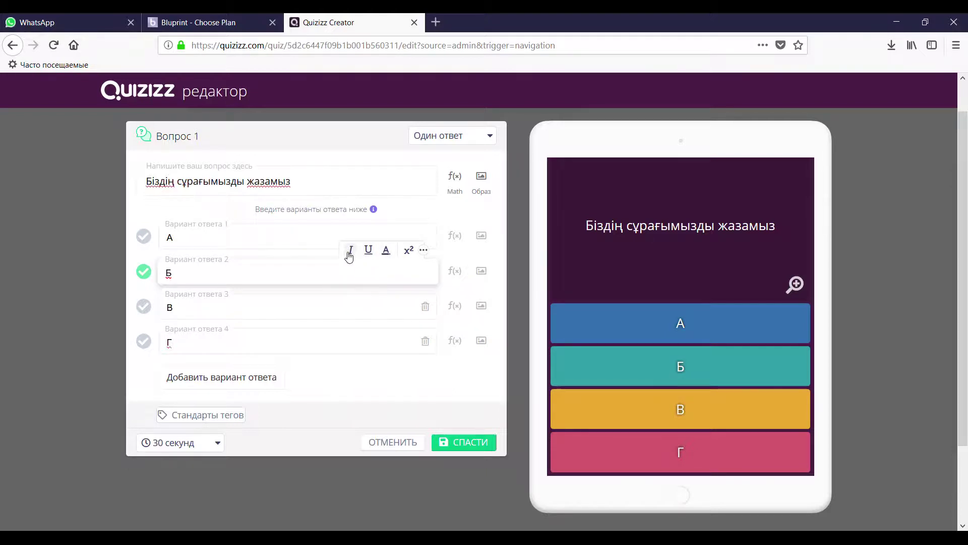
Examine the Latin, Math, Greek, Currency and Emojis character sets and the equation editor available for answer option Б
left_click(423, 250)
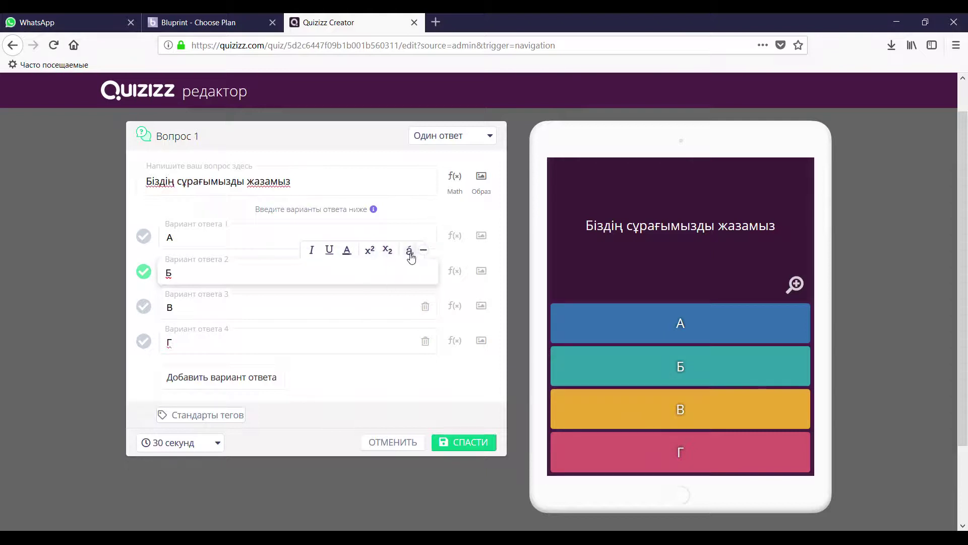
left_click(409, 250)
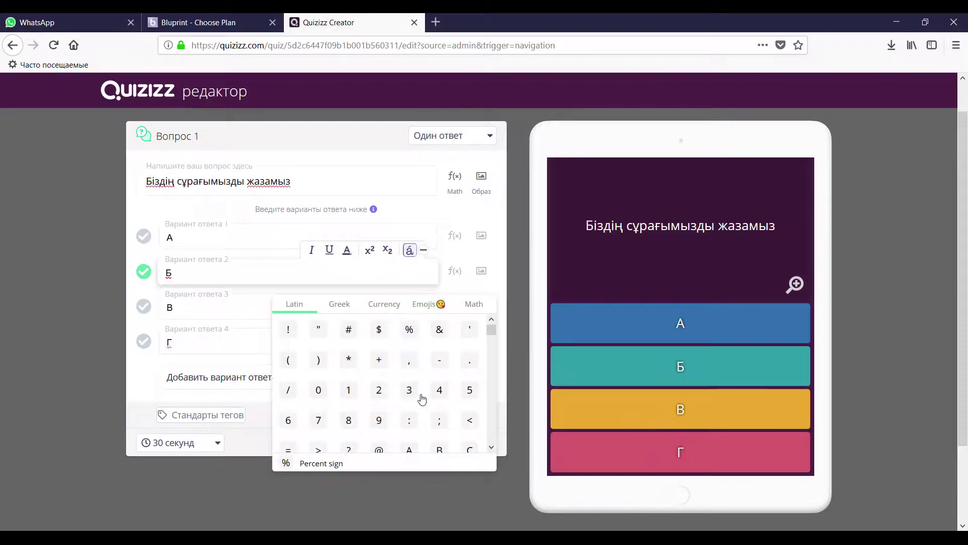
scroll(400, 385, "down", 10)
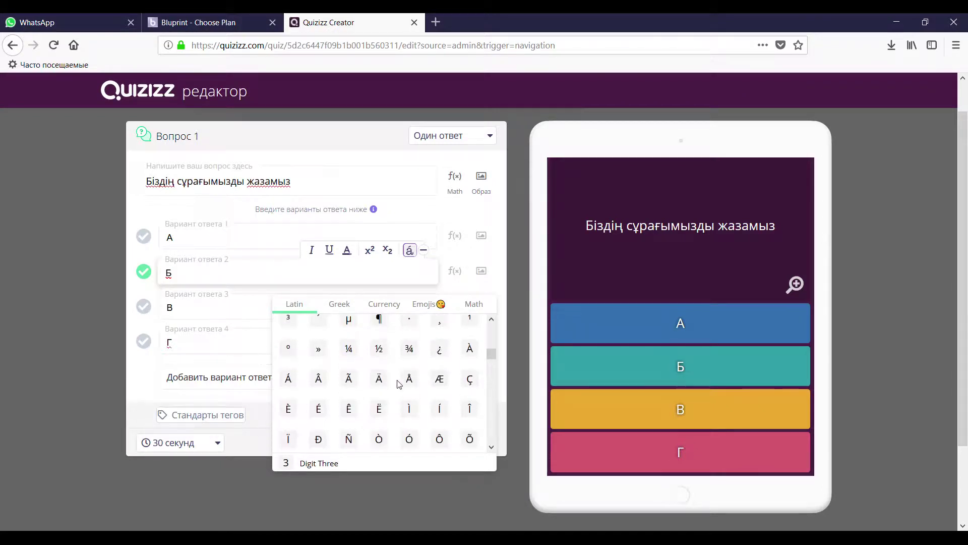
scroll(406, 383, "down", 2)
left_click(474, 304)
scroll(383, 375, "down", 5)
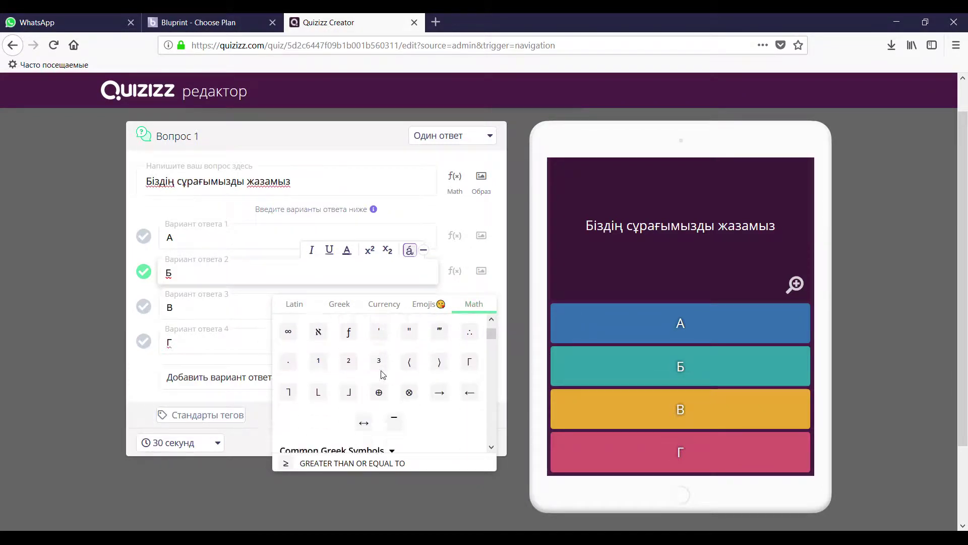
left_click(348, 307)
left_click(302, 307)
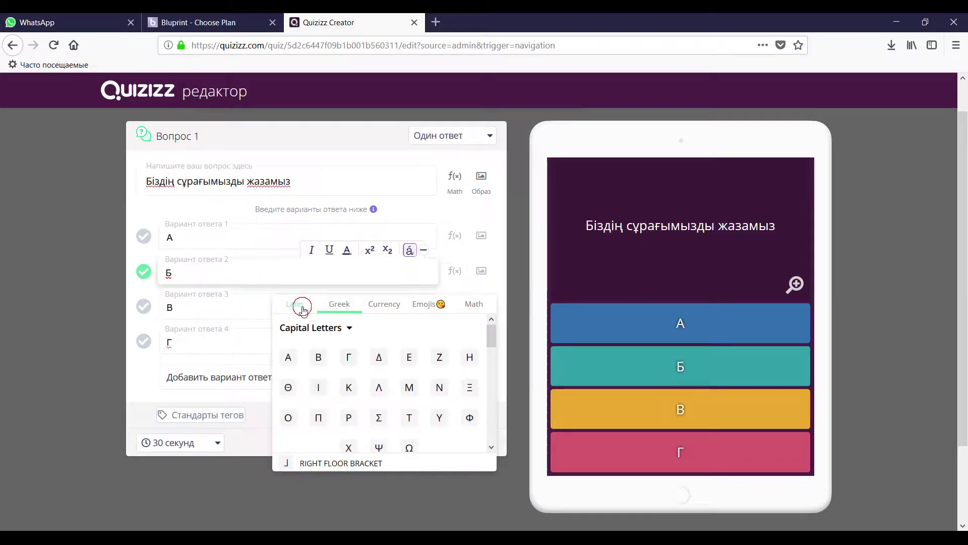
left_click(383, 303)
scroll(396, 388, "down", 1)
scroll(396, 386, "down", 1)
scroll(396, 386, "up", 3)
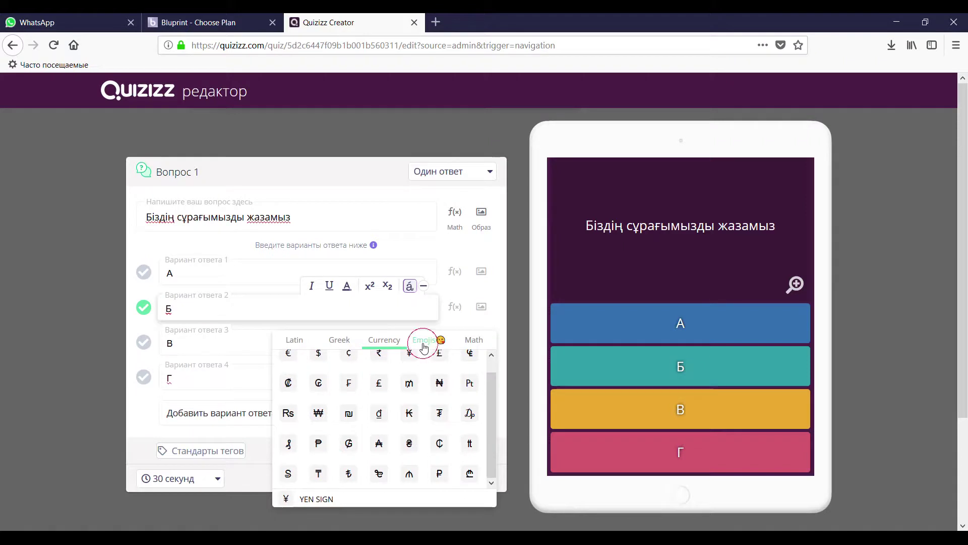
left_click(421, 343)
scroll(390, 389, "down", 2)
scroll(390, 387, "down", 3)
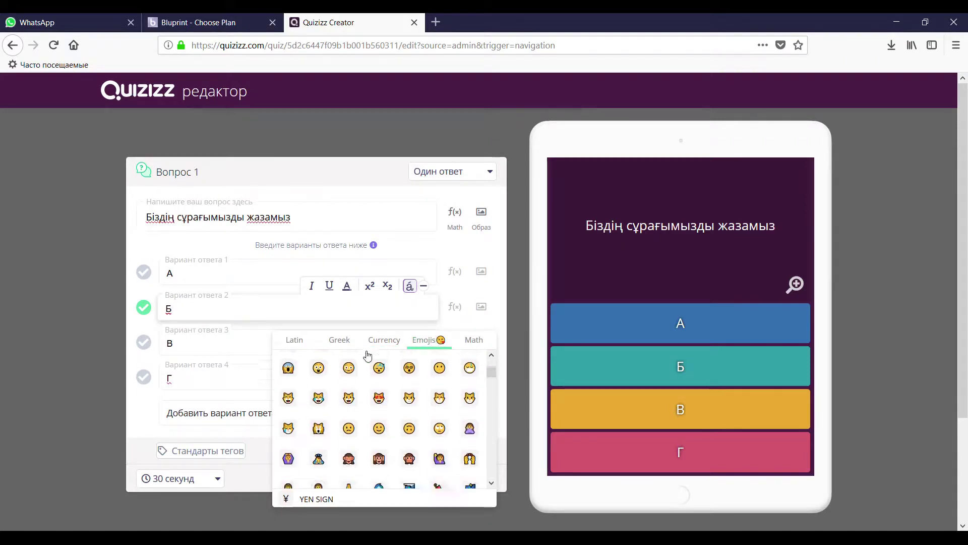
left_click(147, 434)
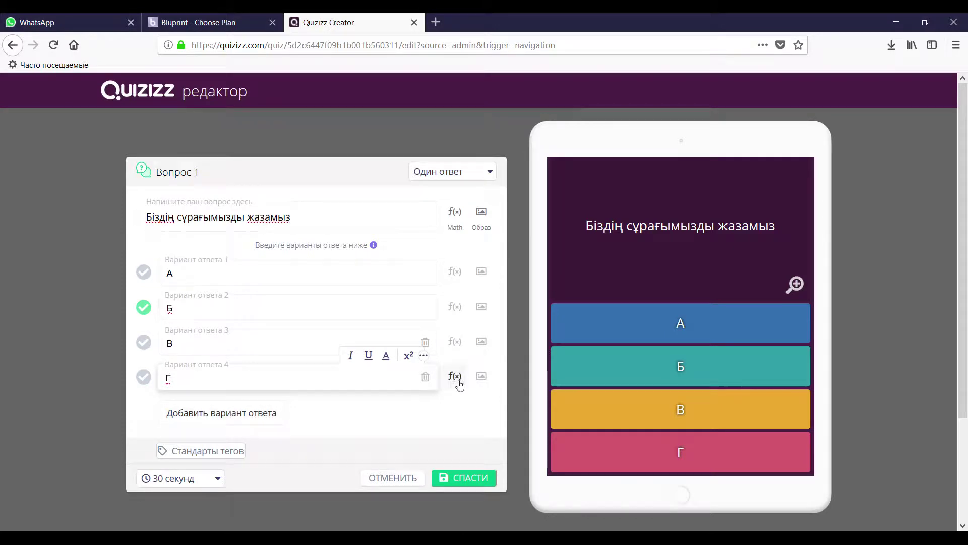
left_click(454, 308)
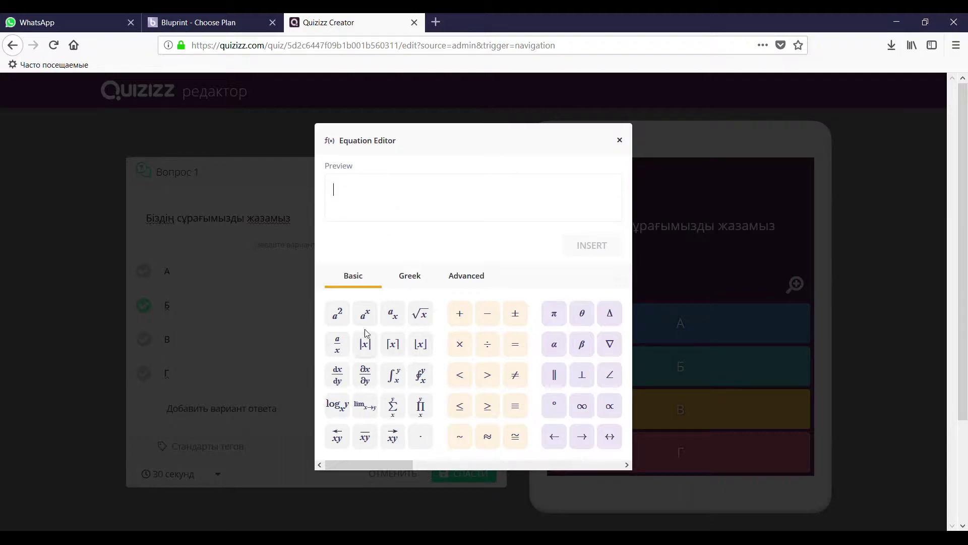
left_click(620, 140)
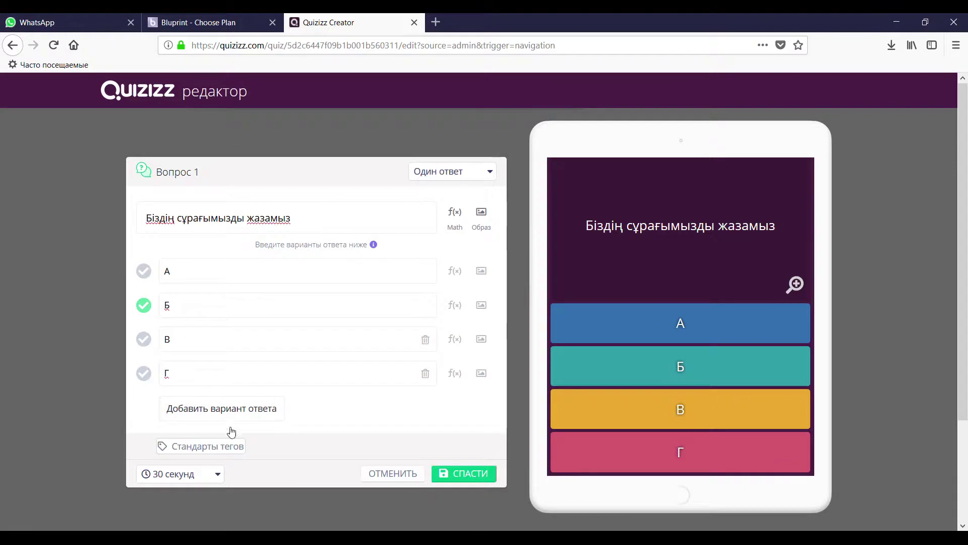
Set the question's time limit to 3 minutes and save the question
left_click(210, 479)
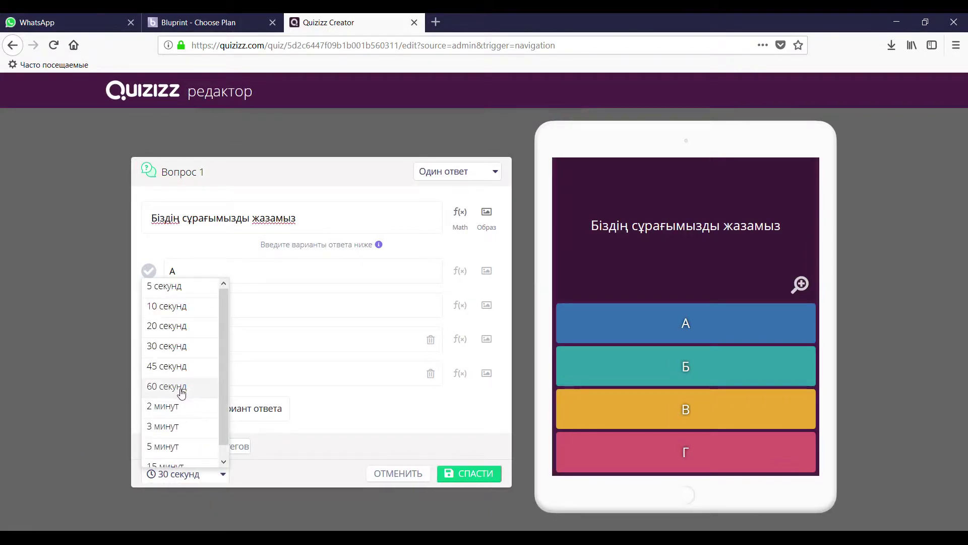
left_click(169, 426)
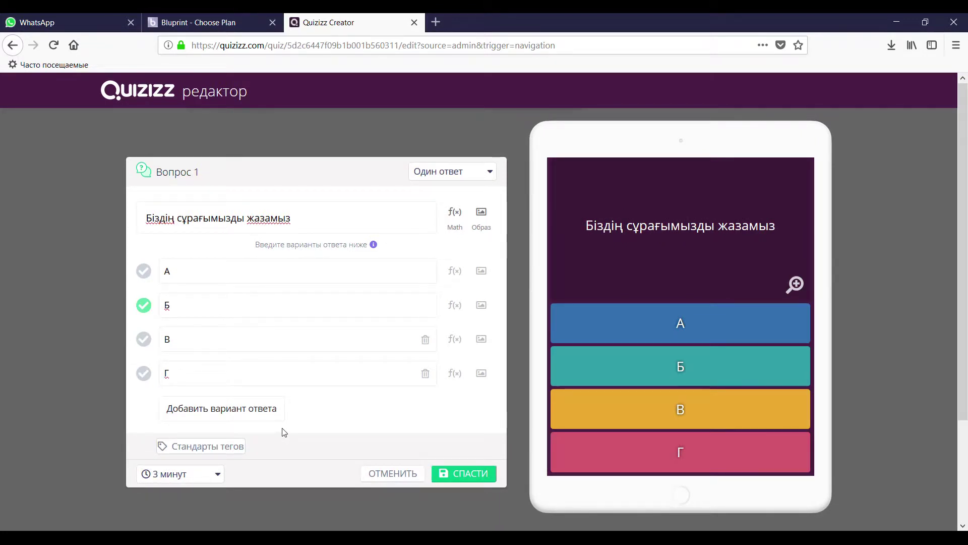
left_click(474, 477)
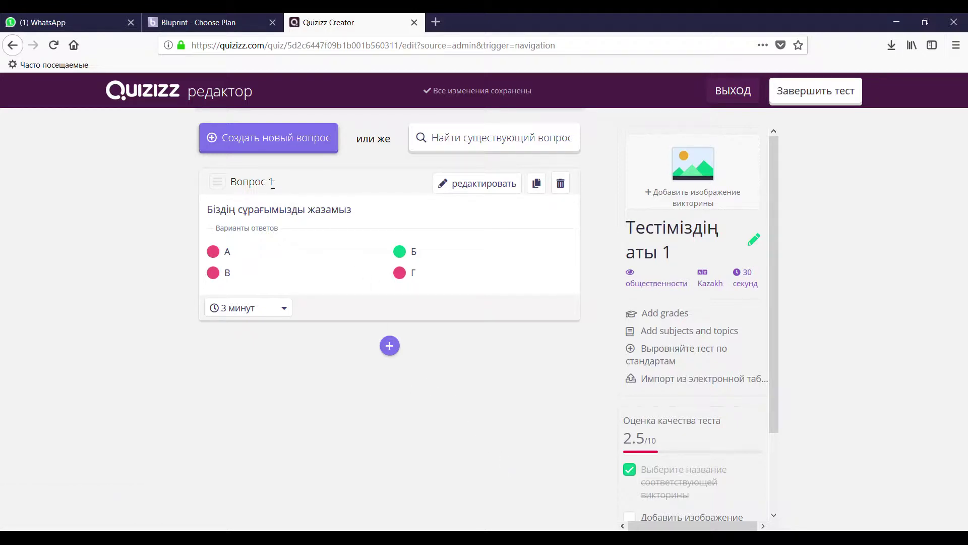
left_click(237, 308)
left_click(232, 308)
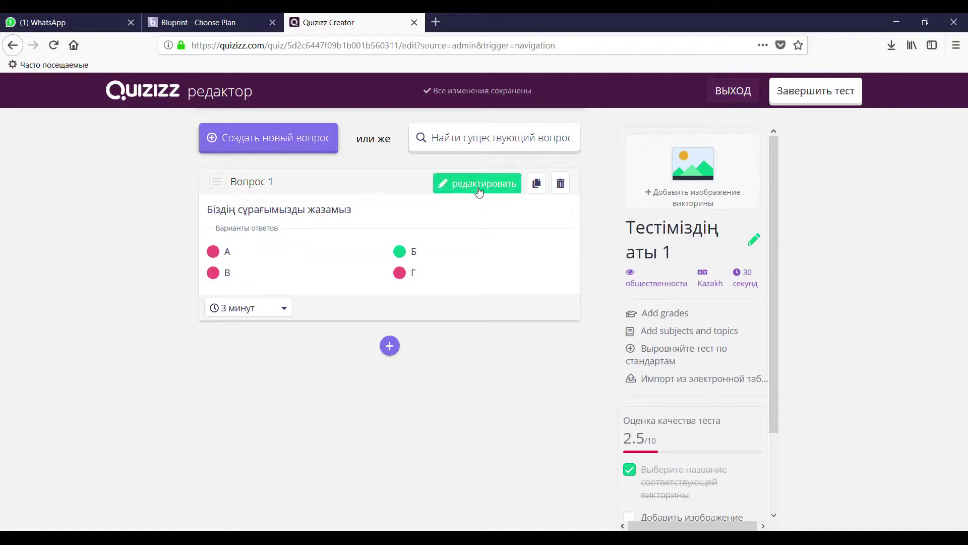
Duplicate question 1, making the copy's text "Біздің сұрағымызды жазамыз 2" with А as the correct answer, and save it
left_click(537, 183)
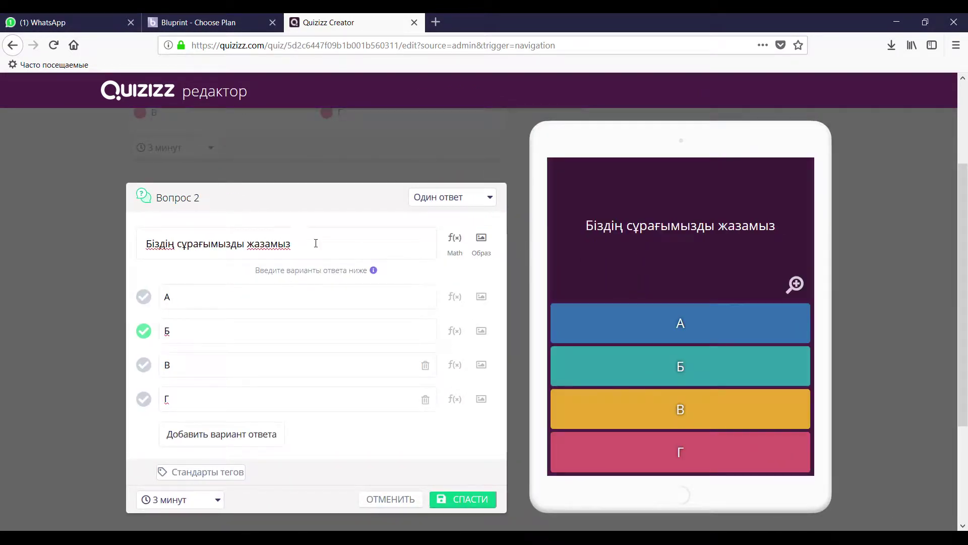
left_click_drag(309, 244, 143, 245)
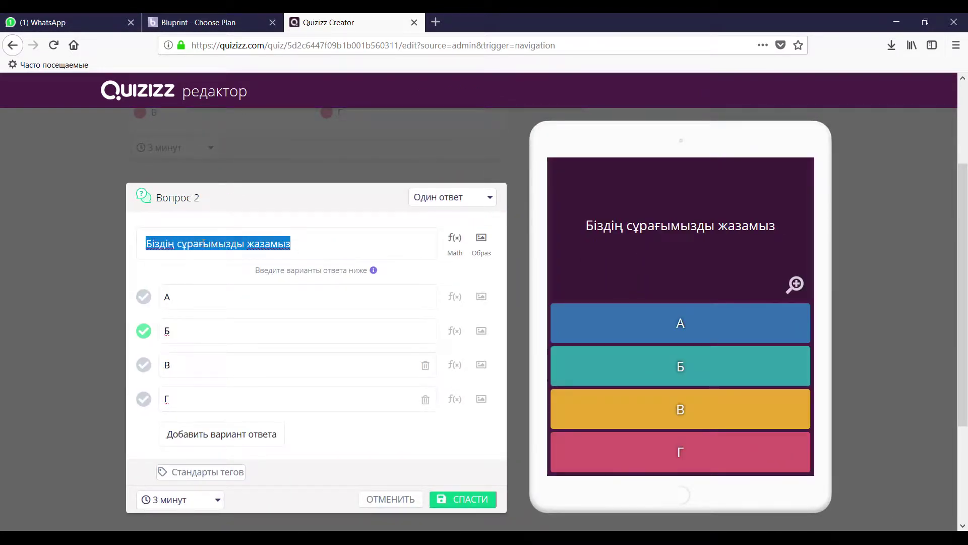
key("Right")
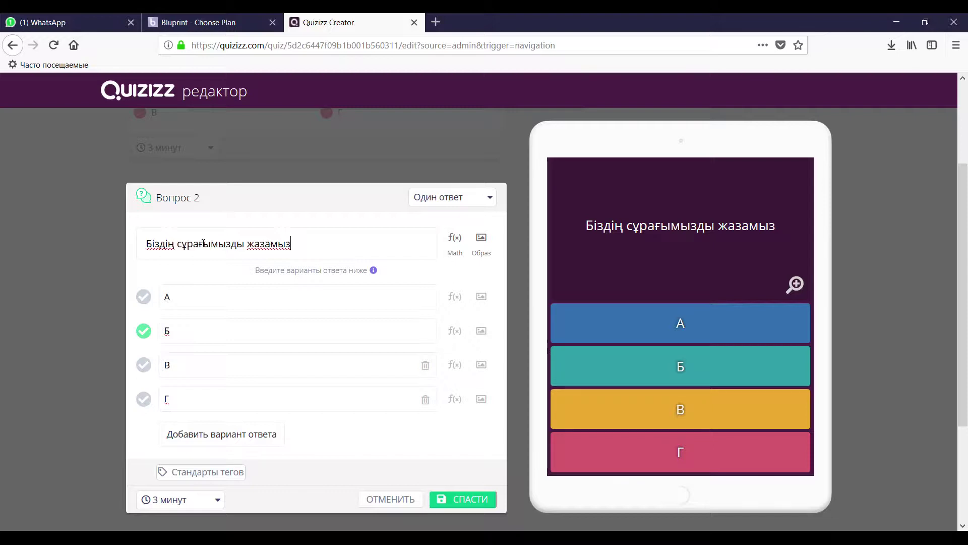
type("2")
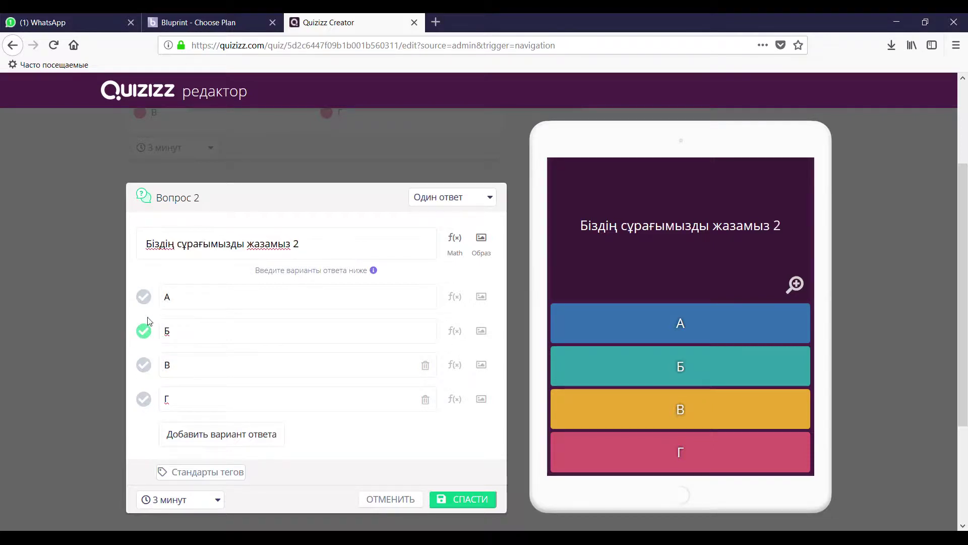
left_click(145, 302)
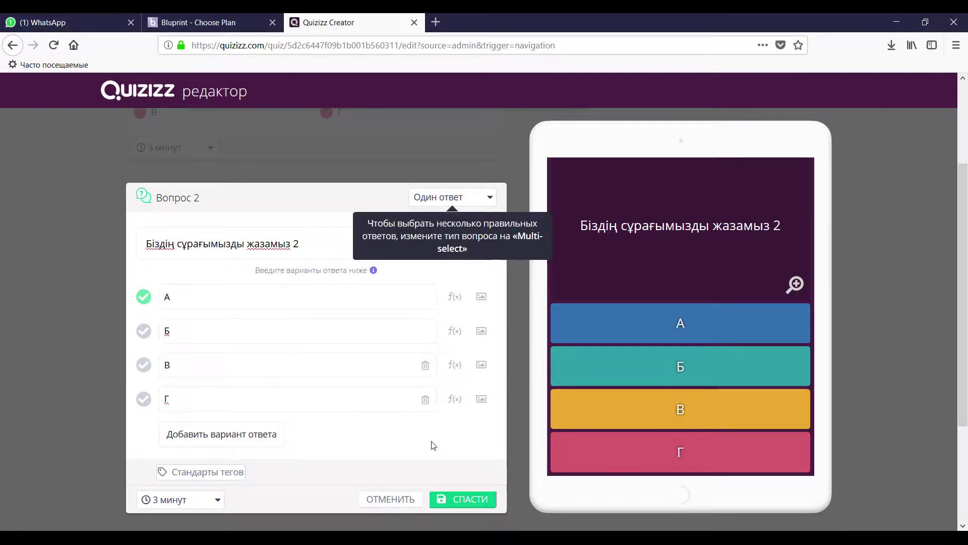
left_click(459, 504)
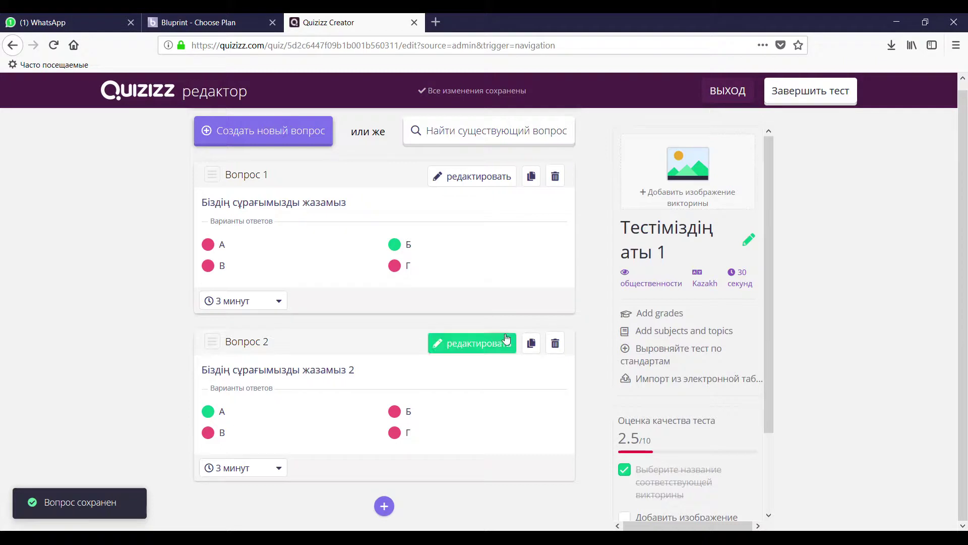
Finish the quiz and save its information with grade range 8th to 8th, subject Наука and topic Химия
scroll(737, 356, "down", 3)
scroll(531, 379, "up", 1)
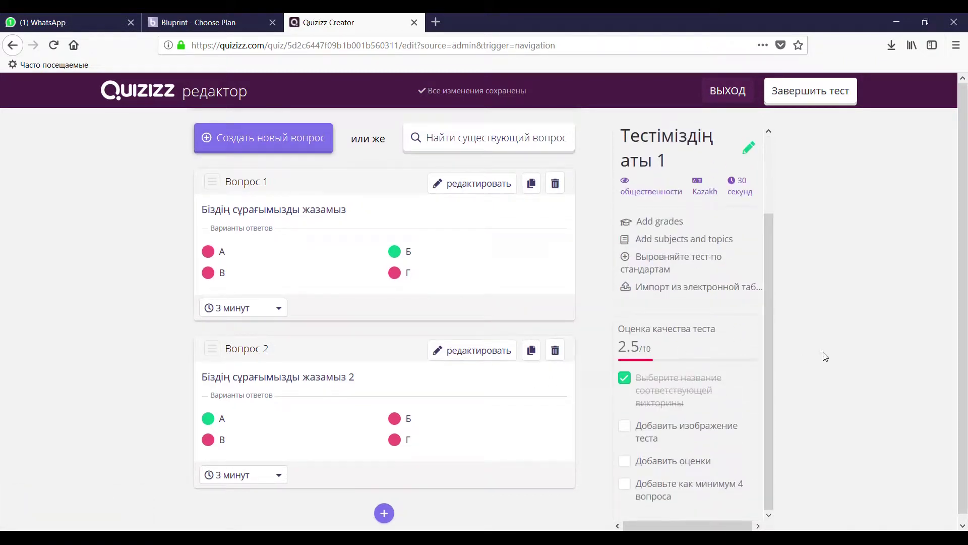
left_click(806, 101)
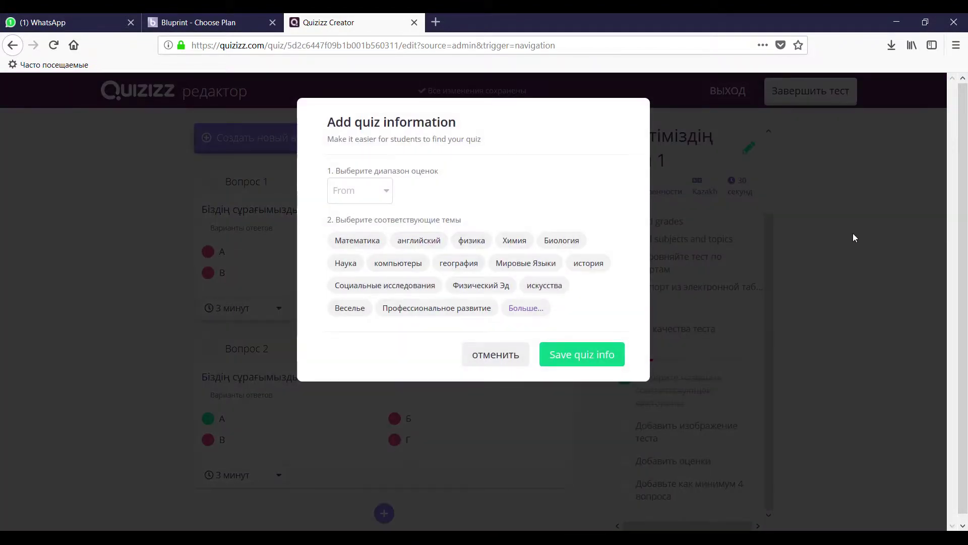
left_click(387, 190)
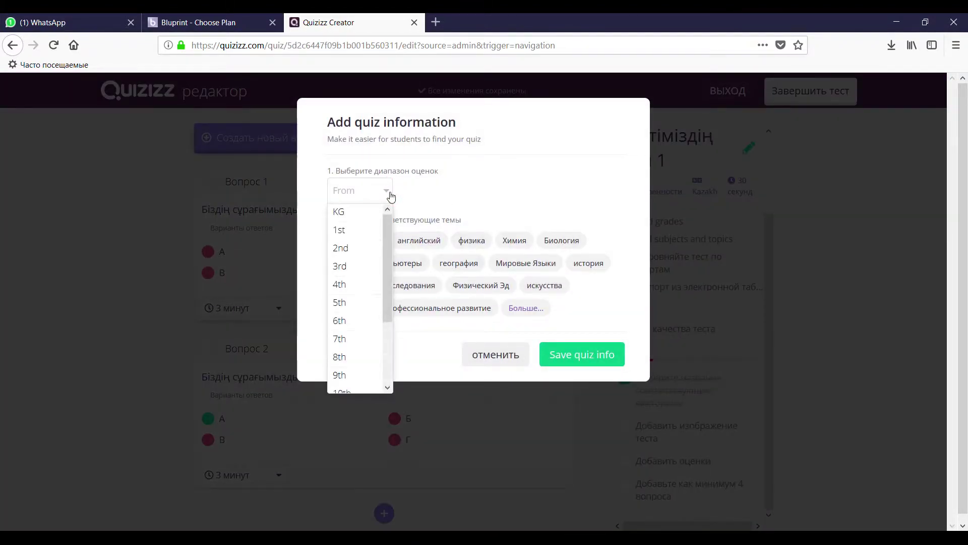
scroll(352, 305, "down", 3)
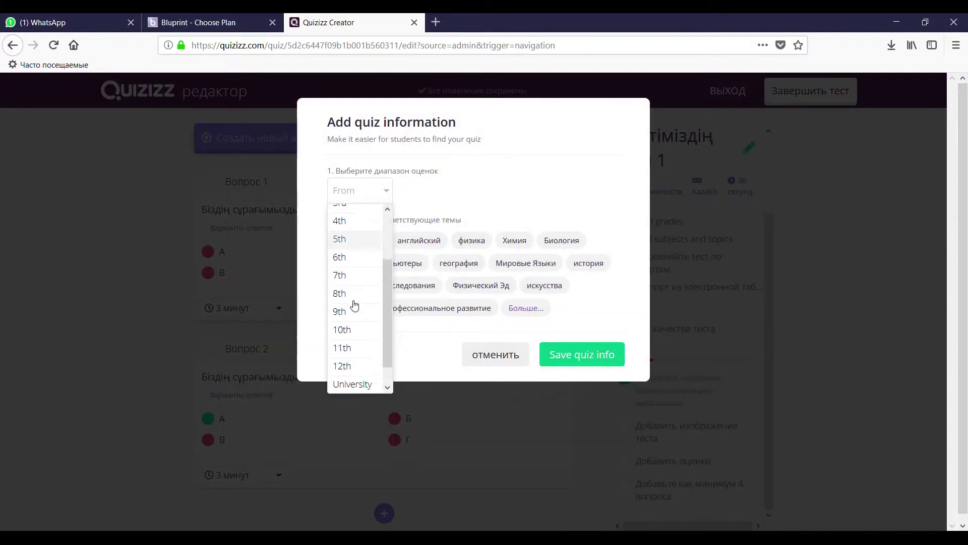
scroll(354, 303, "up", 3)
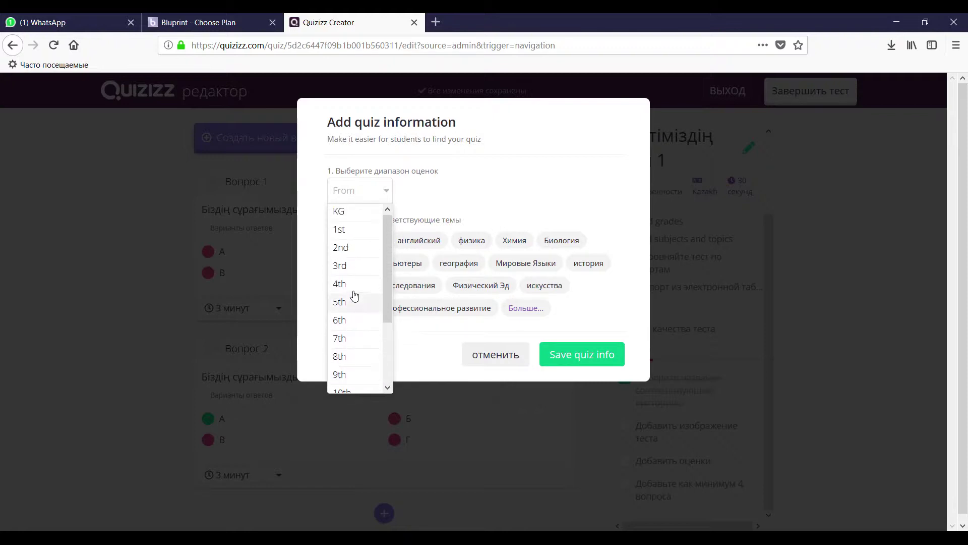
left_click(351, 359)
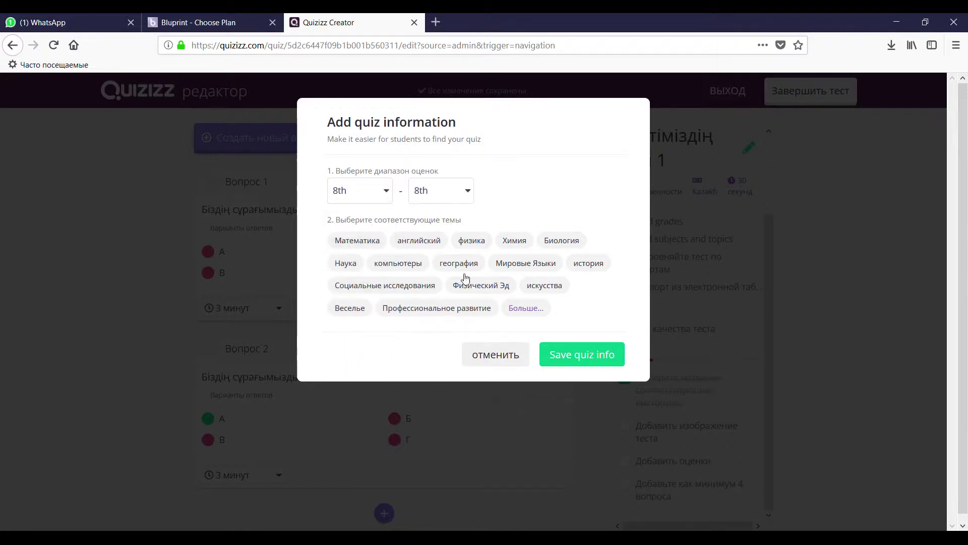
left_click(430, 243)
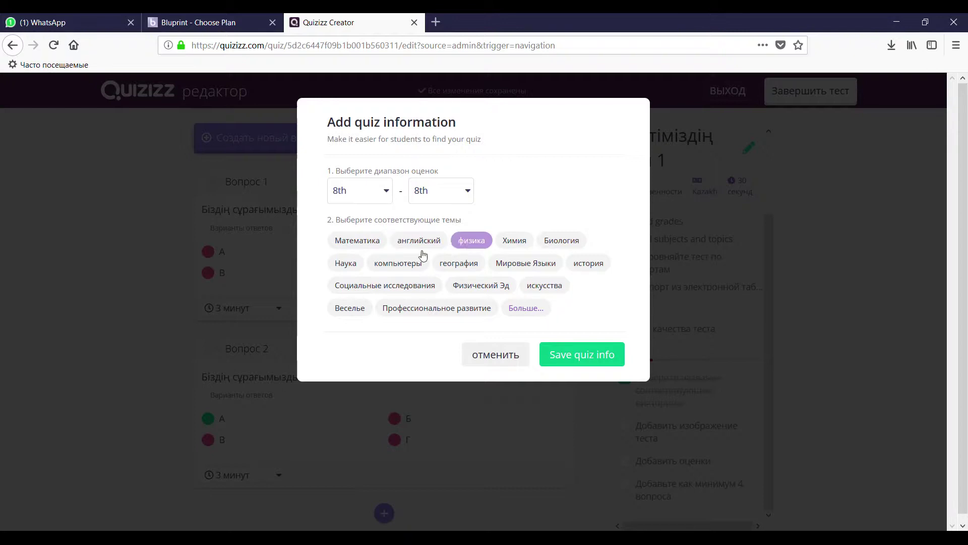
left_click(352, 262)
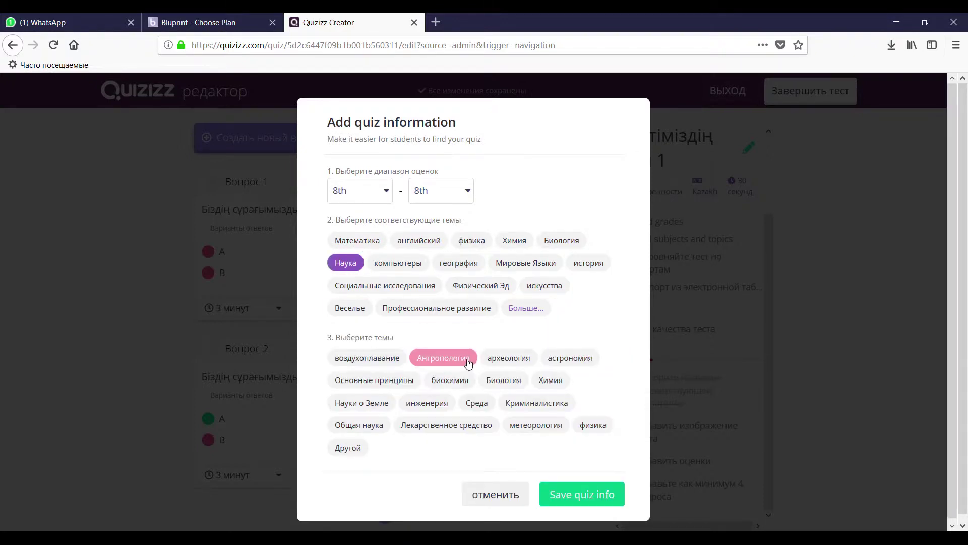
left_click(551, 380)
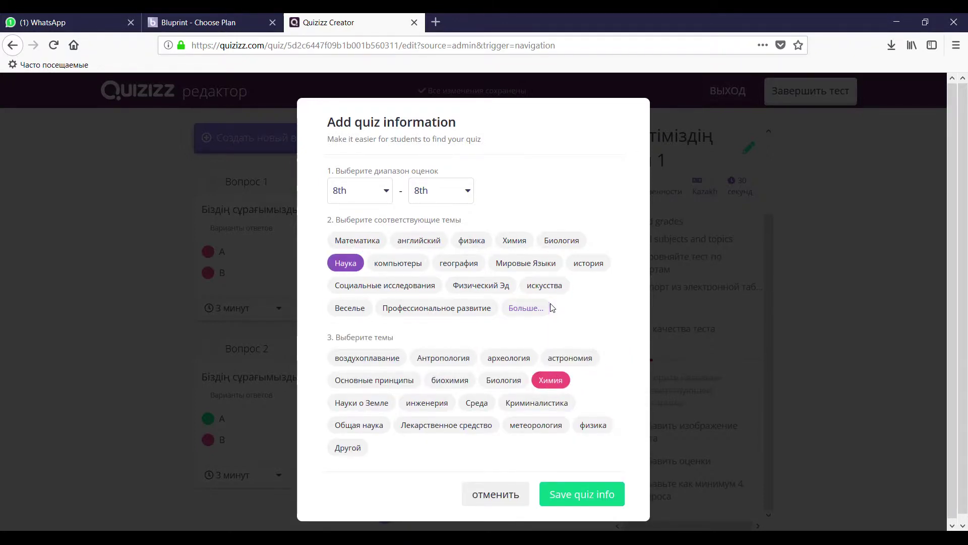
left_click(596, 500)
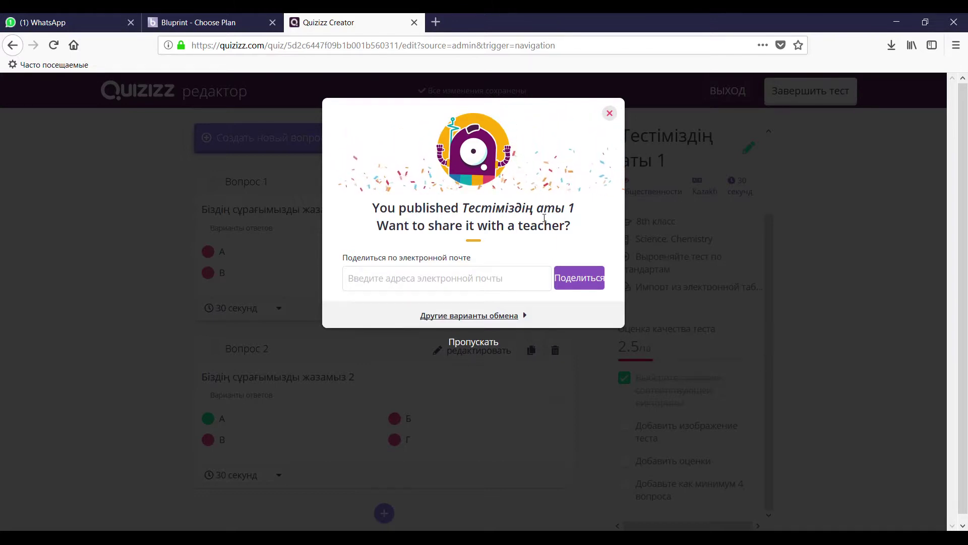
Show the other sharing options, copy the published quiz's URL and close the sharing dialog
left_click(516, 316)
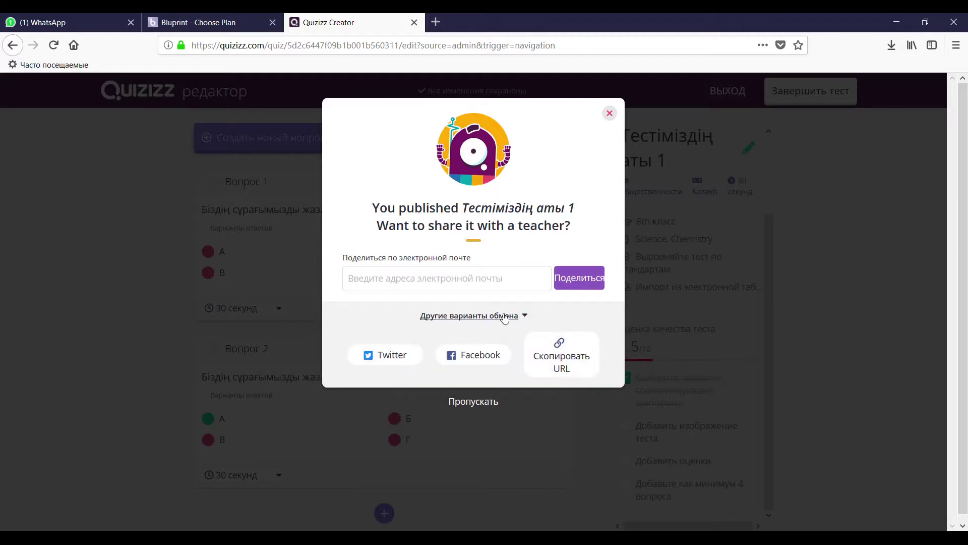
left_click(585, 360)
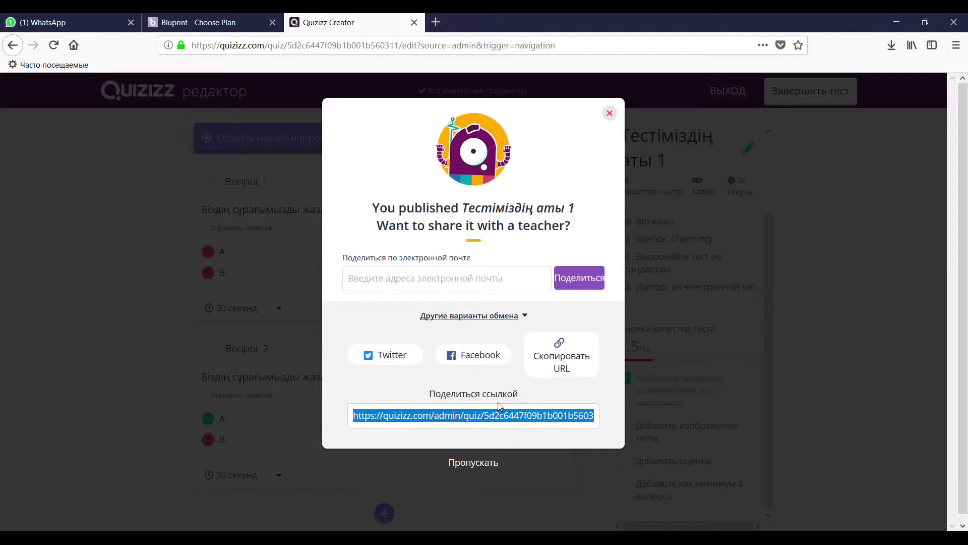
left_click(610, 114)
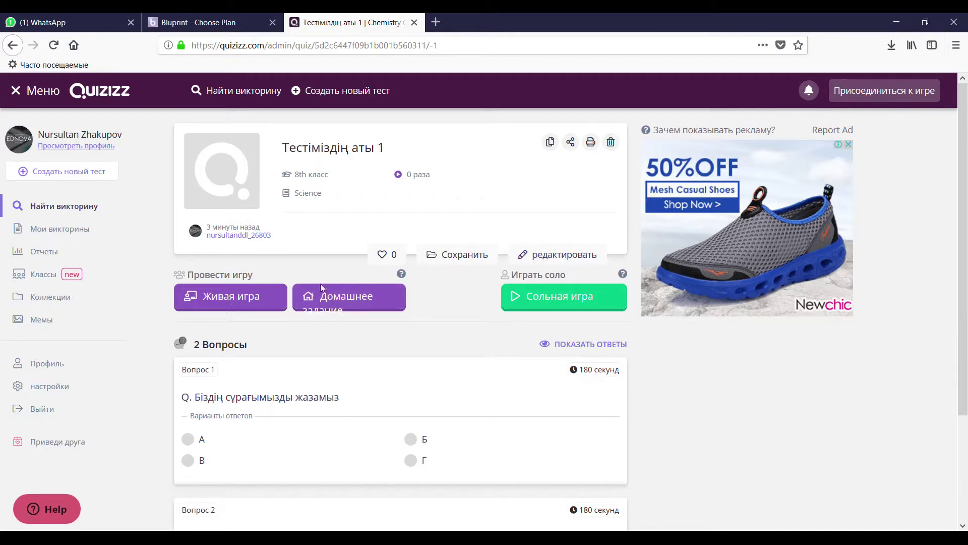
Open the live game setup (Живая игра) for the published quiz Тестіміздің аты 1
scroll(245, 252, "down", 3)
scroll(239, 206, "up", 1)
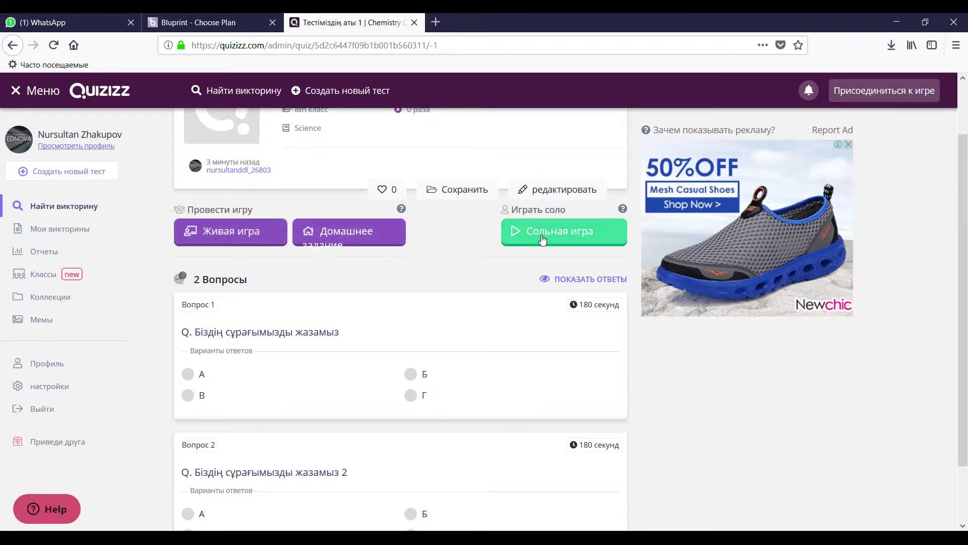
left_click(516, 243)
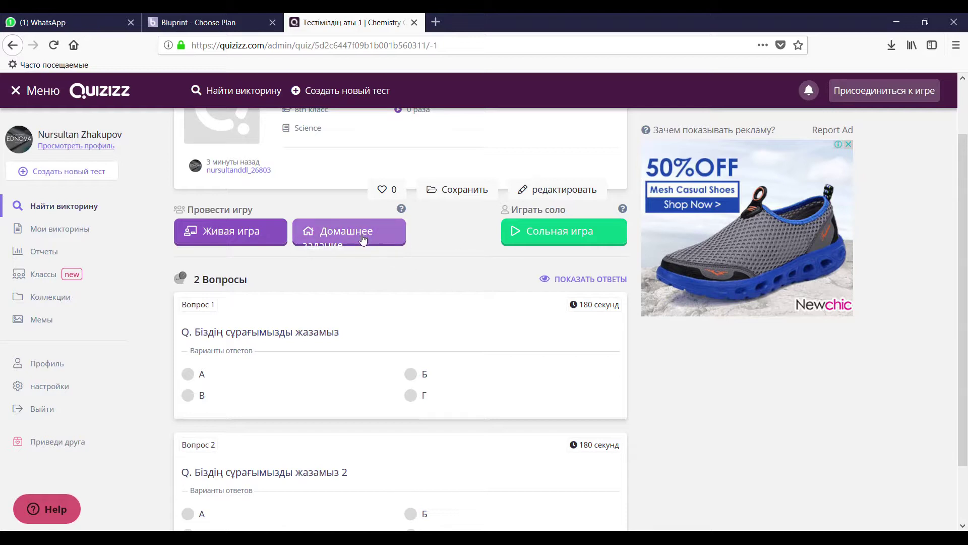
left_click(248, 243)
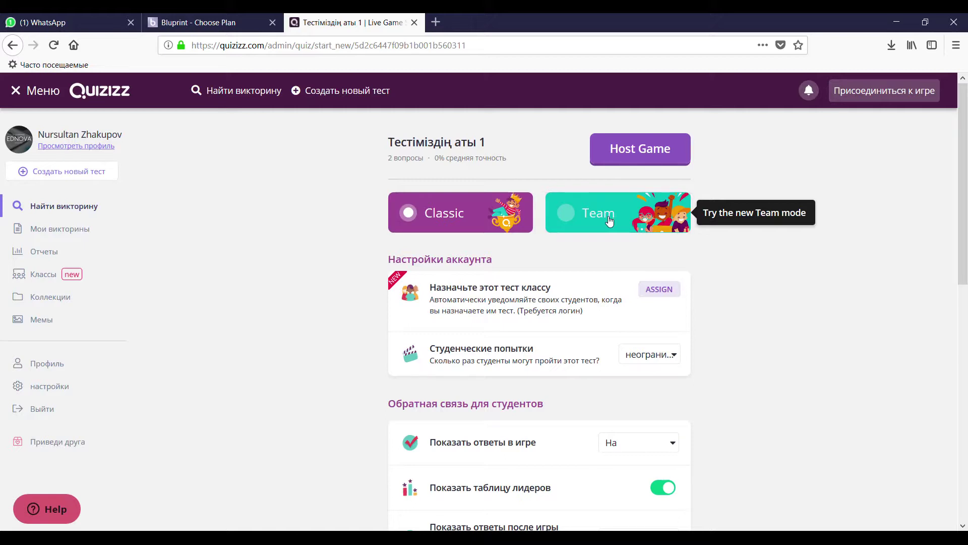
Examine the live game's account, feedback and gameplay settings, including the choices for the number of student attempts
scroll(608, 220, "down", 2)
scroll(569, 222, "down", 4)
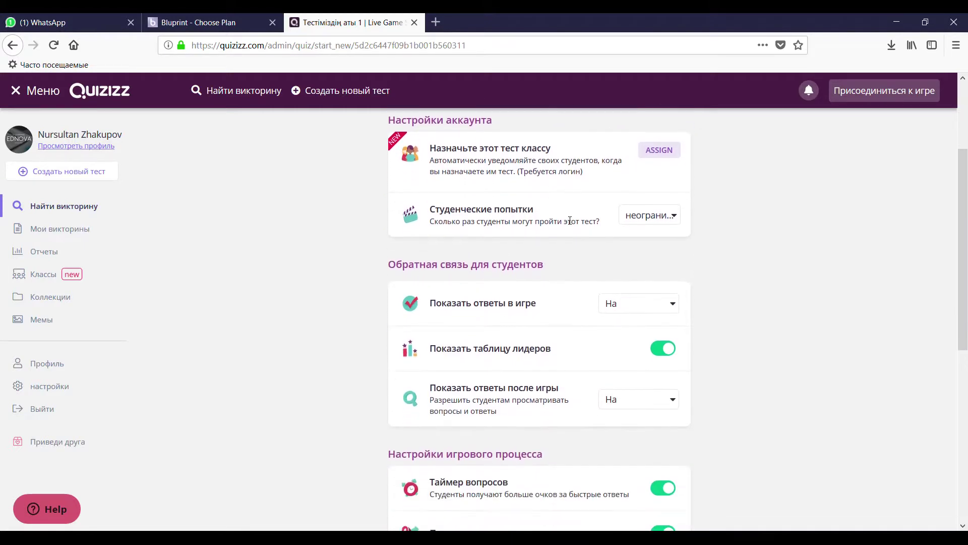
scroll(571, 224, "down", 4)
scroll(701, 252, "up", 5)
scroll(460, 317, "up", 3)
scroll(508, 322, "down", 1)
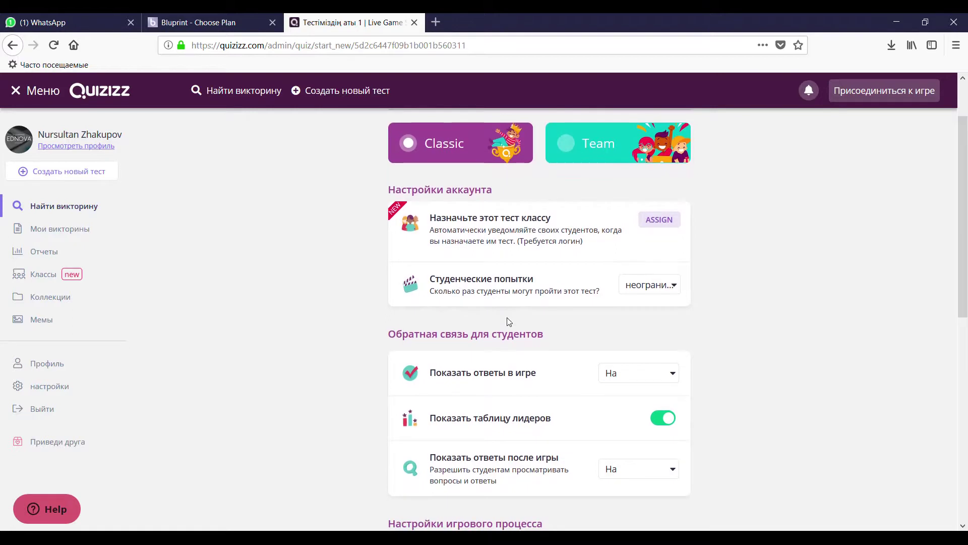
left_click(657, 286)
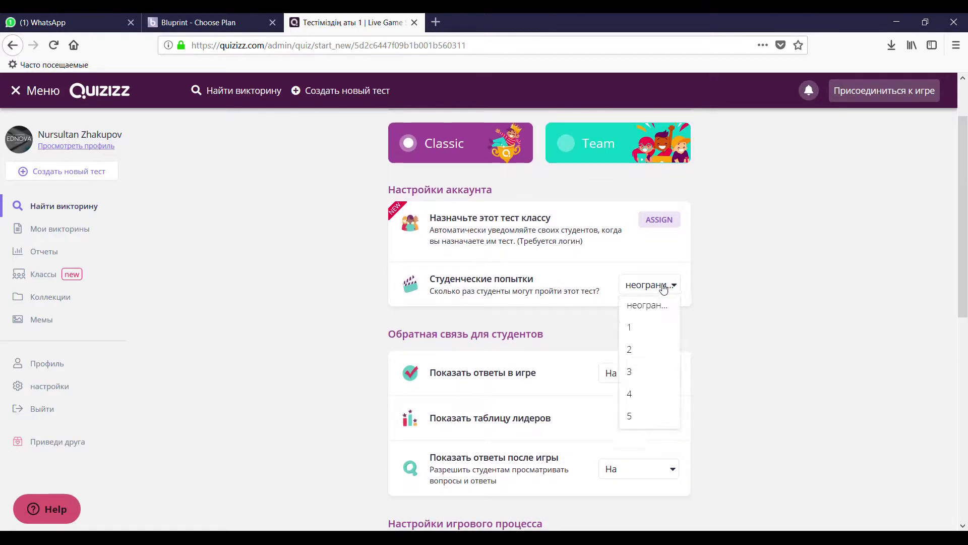
left_click(753, 296)
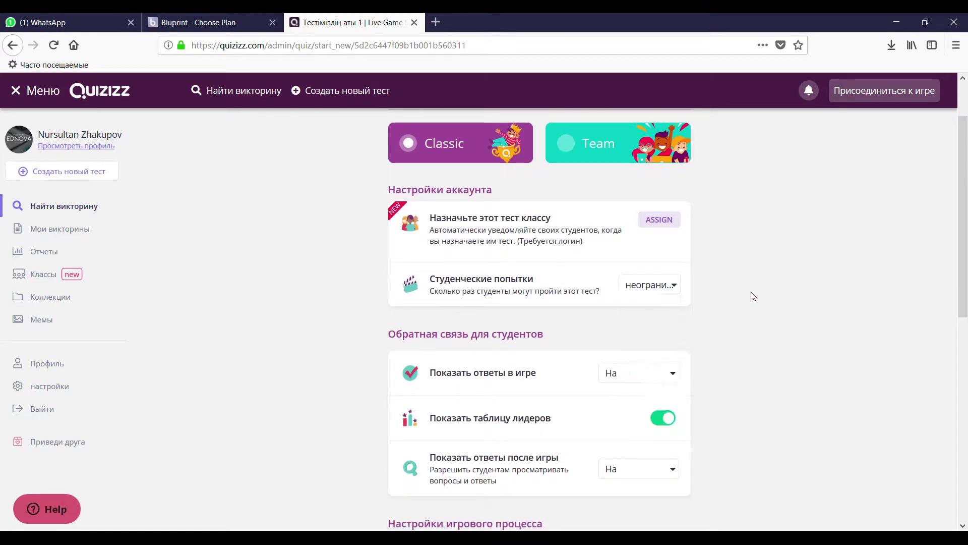
Set showing answers during the game (Показать ответы в игре) to от in the student feedback settings
scroll(722, 290, "down", 1)
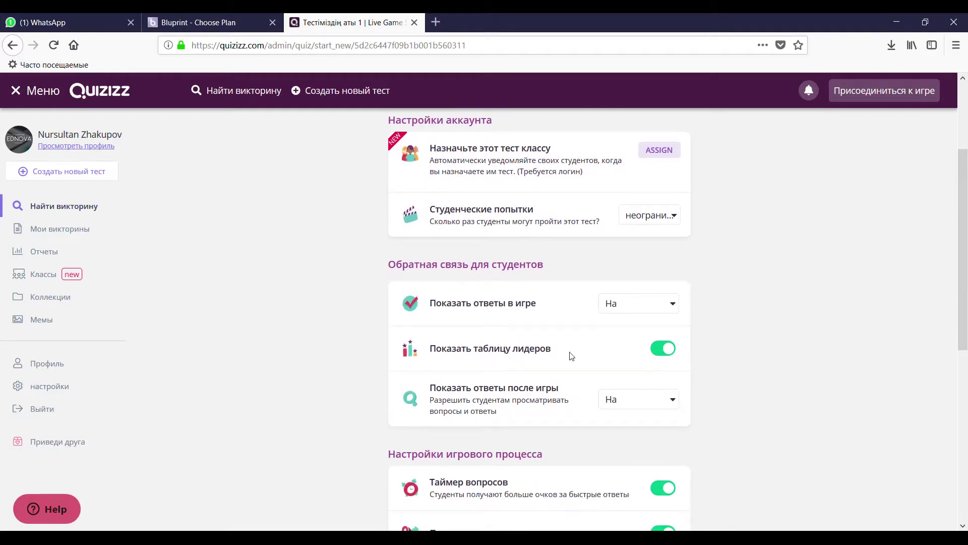
scroll(474, 293, "down", 1)
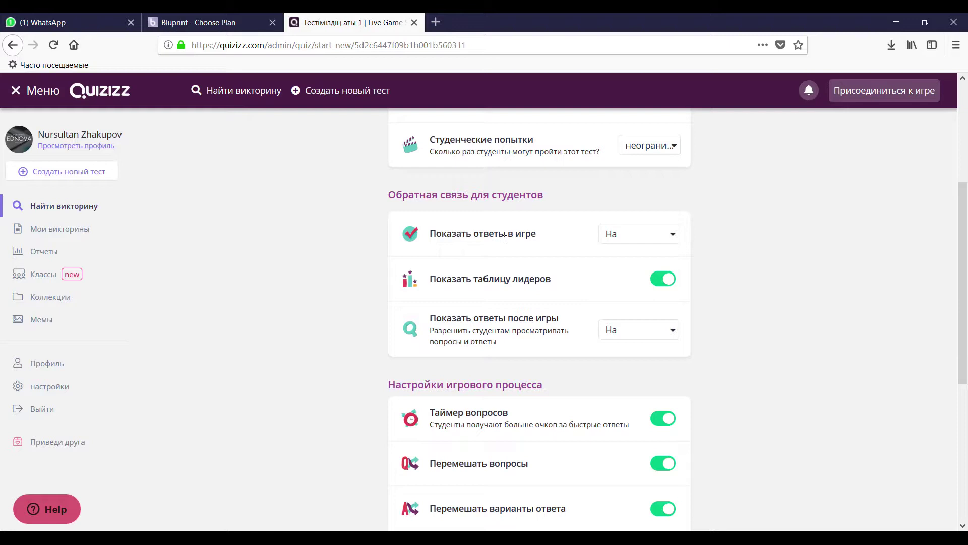
left_click(607, 236)
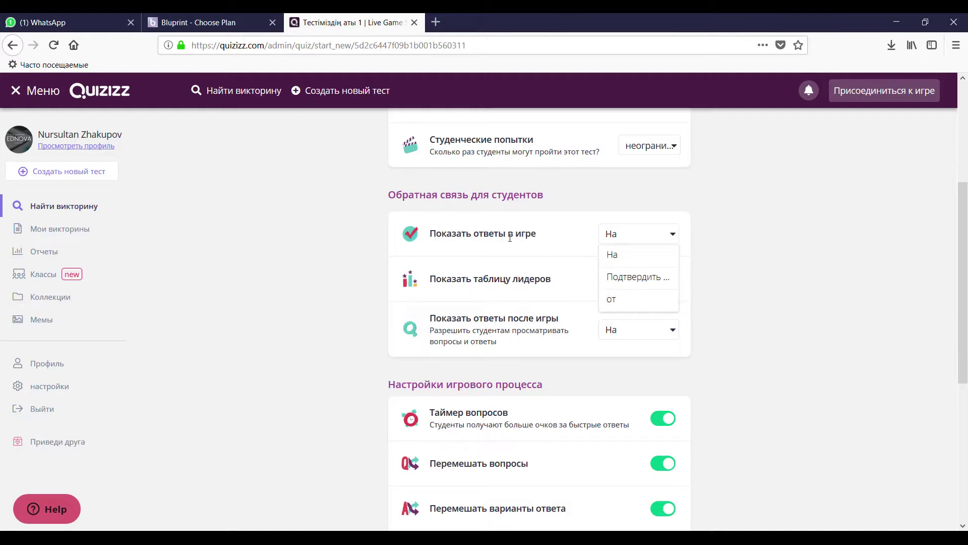
left_click(494, 236)
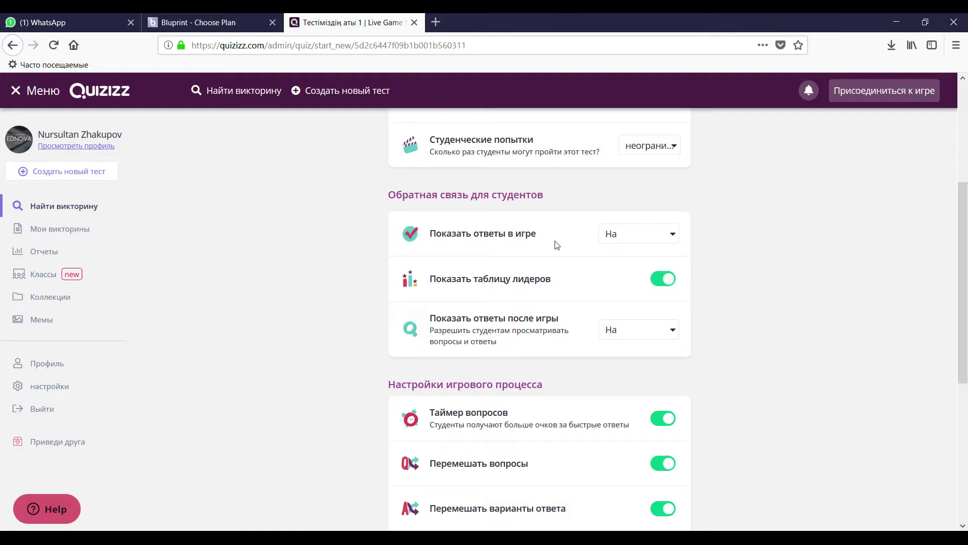
left_click(607, 237)
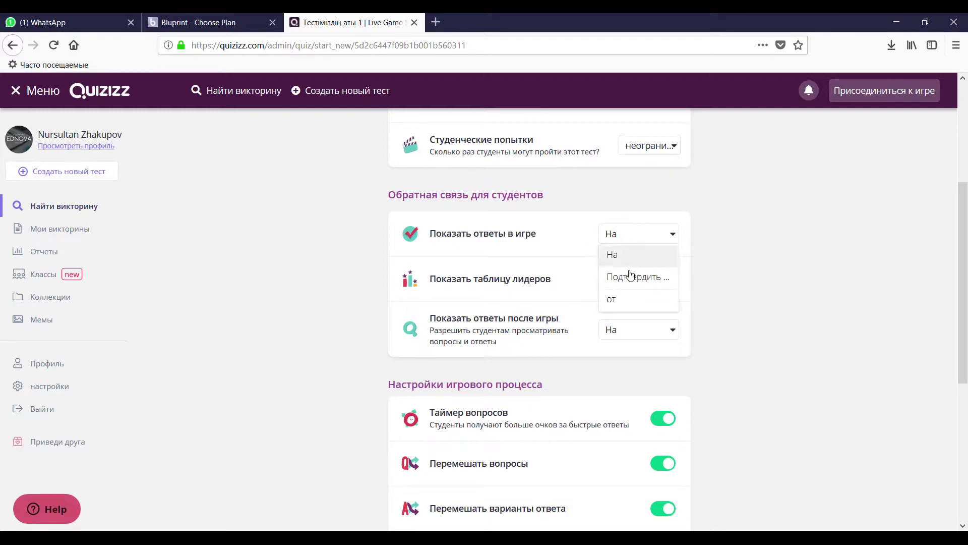
left_click(619, 299)
left_click(622, 300)
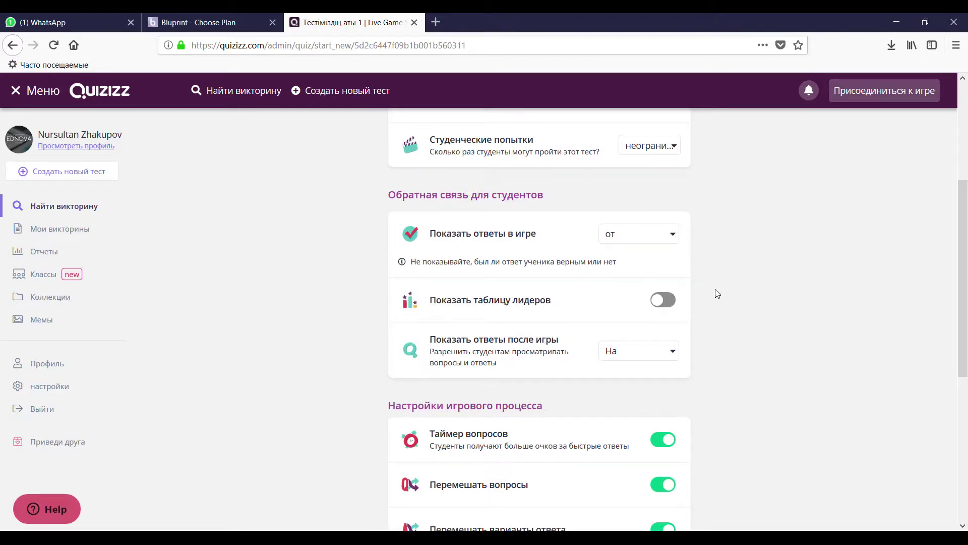
Switch question shuffling (Перемешать вопросы) off and back on in the gameplay settings
scroll(713, 275, "down", 2)
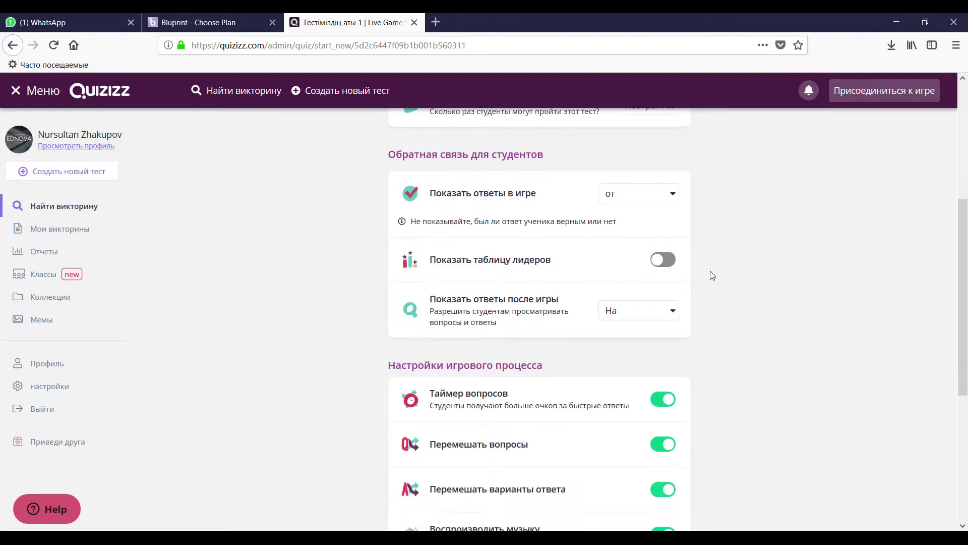
scroll(712, 275, "down", 2)
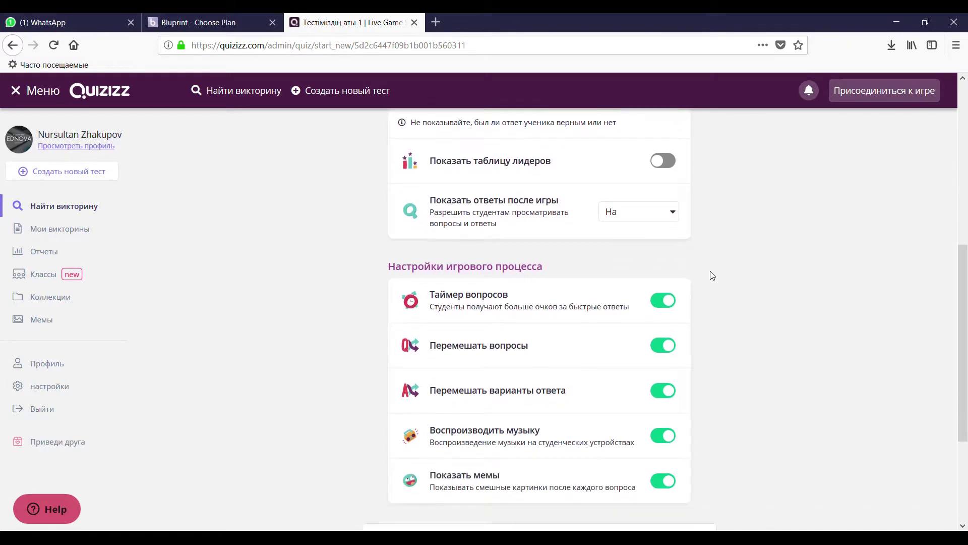
scroll(701, 271, "down", 4)
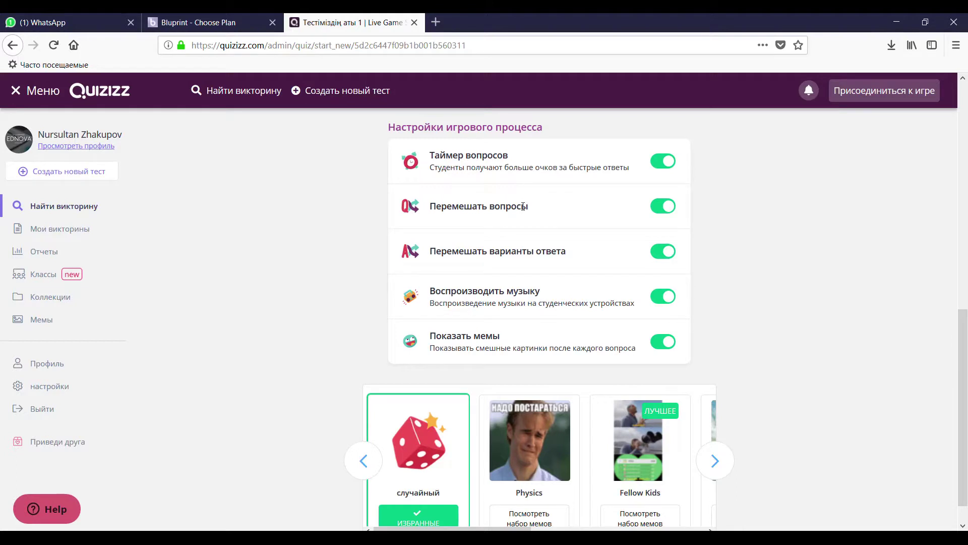
left_click(667, 207)
left_click(668, 210)
Browse the meme sets offered for display after each question, returning to the start of the list
scroll(529, 288, "down", 1)
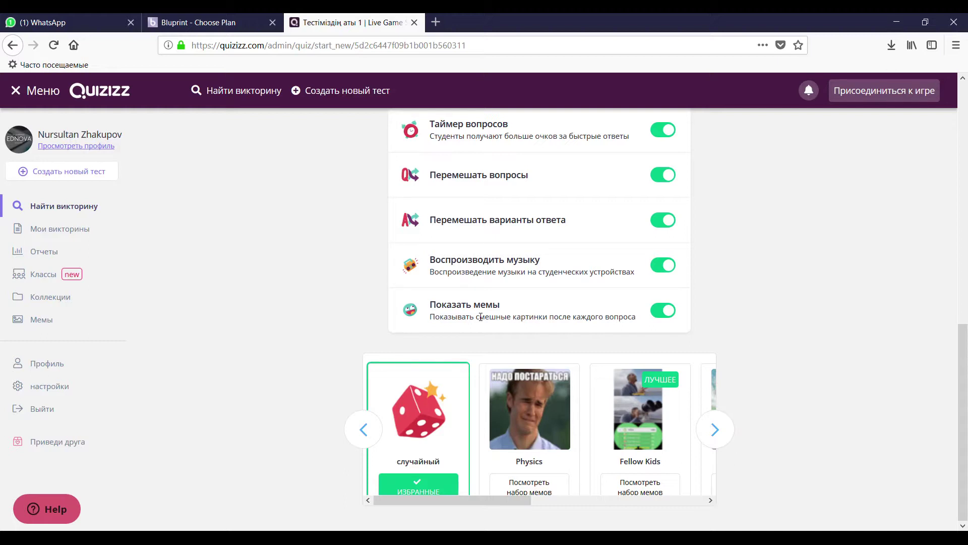
left_click(715, 430)
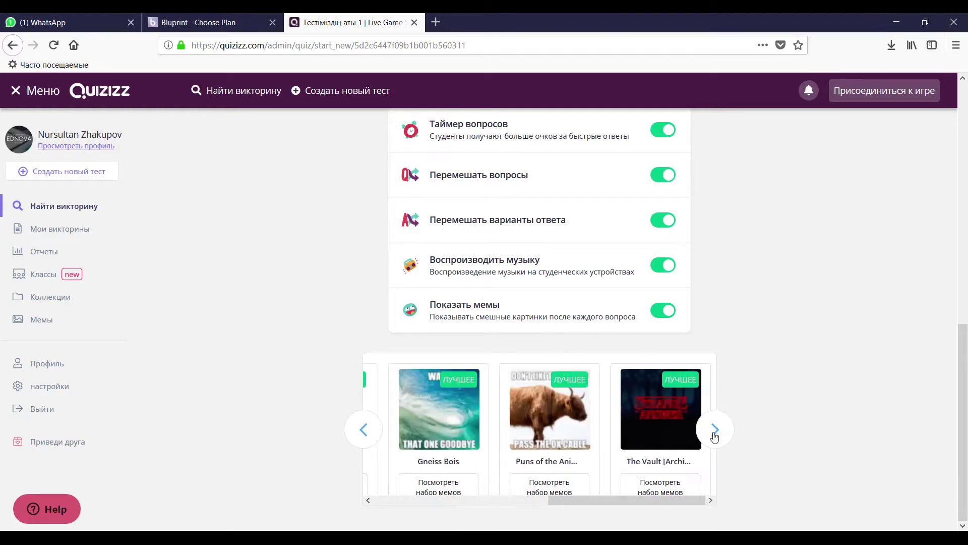
left_click(363, 429)
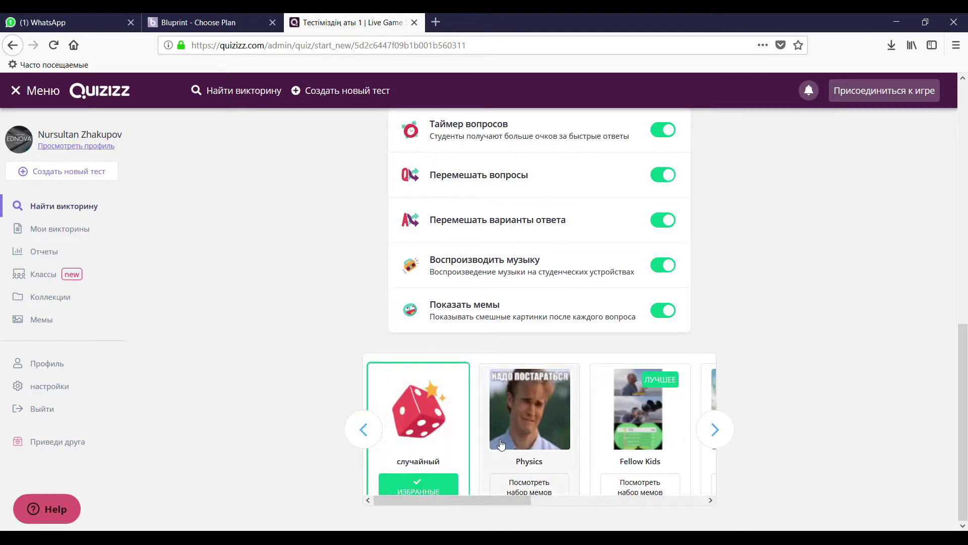
Host the quiz as a live game and start it once the participant has joined
scroll(756, 430, "up", 4)
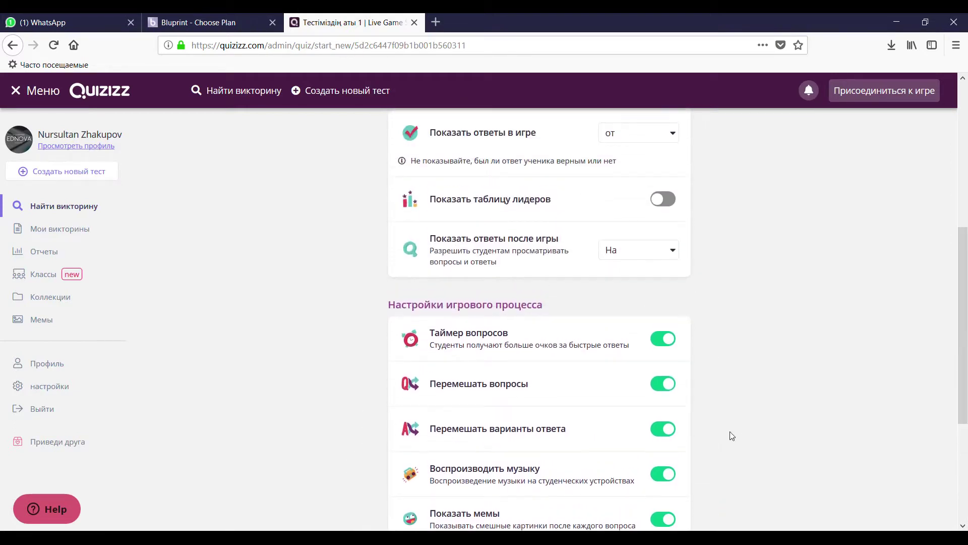
scroll(779, 419, "up", 6)
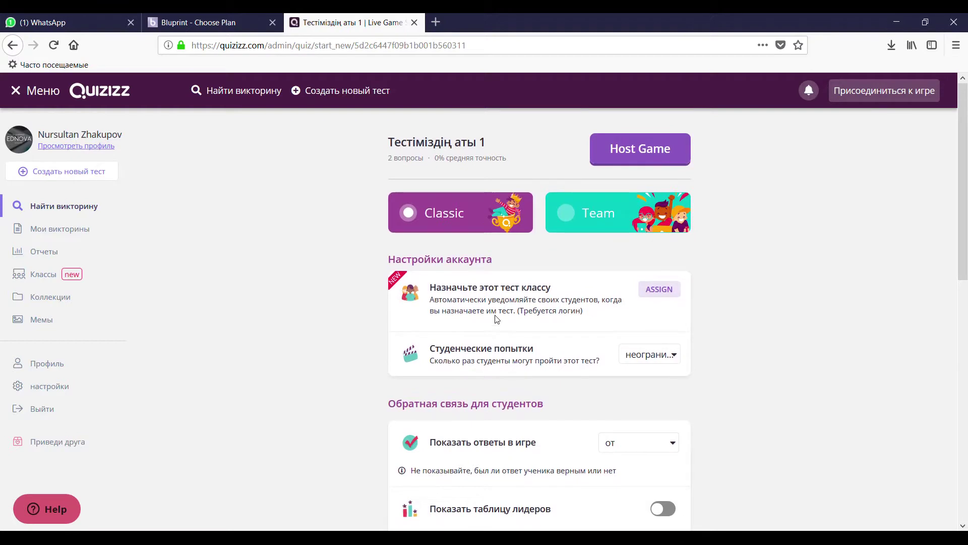
left_click(635, 156)
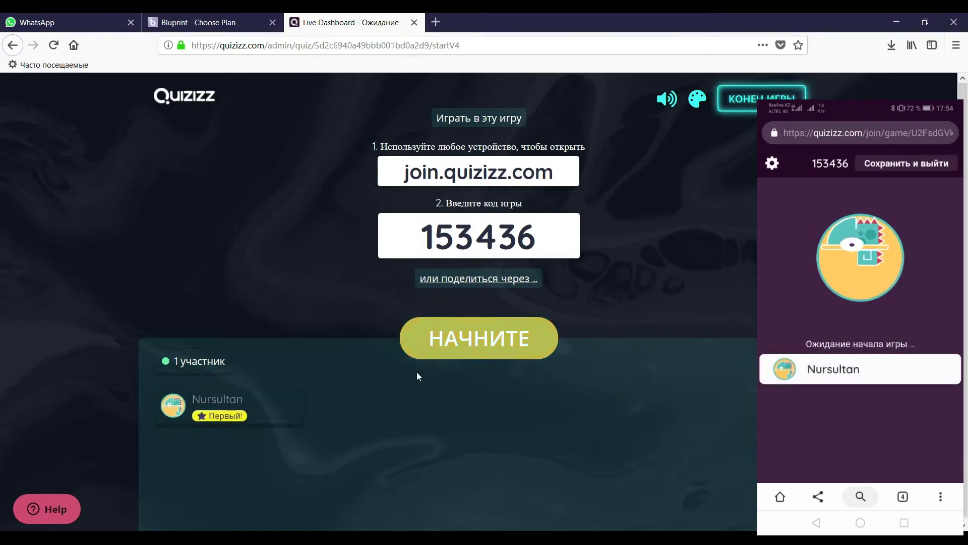
mouse_move(260, 411)
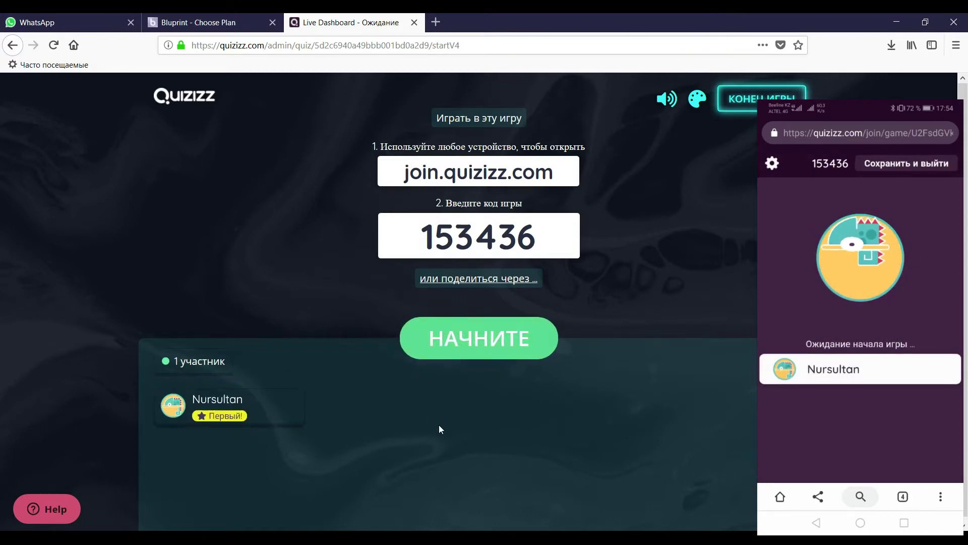
left_click(464, 340)
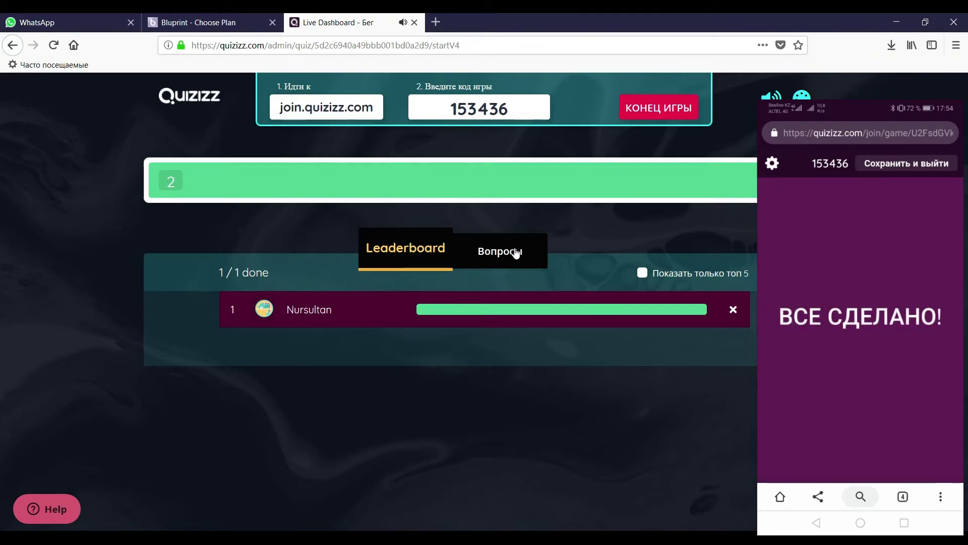
Review the per-question results on the live dashboard and return to the leaderboard
left_click(514, 252)
scroll(565, 237, "down", 2)
scroll(565, 236, "up", 2)
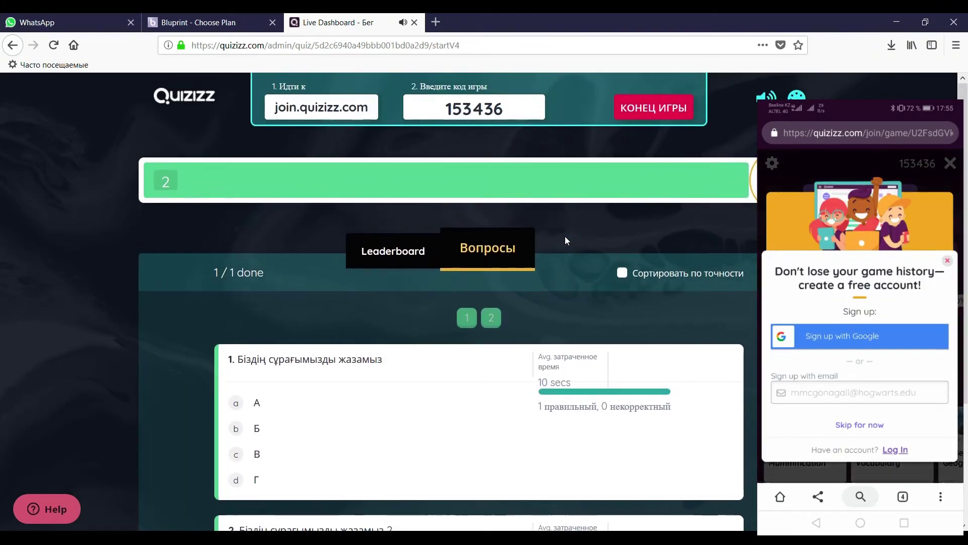
left_click(424, 248)
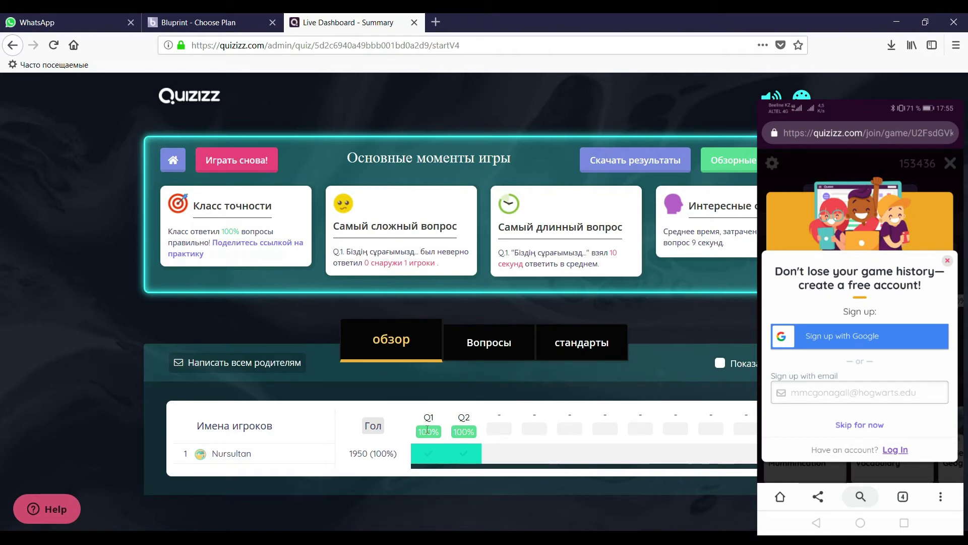
Review the results of both questions in the game summary and return to the player overview
left_click(489, 354)
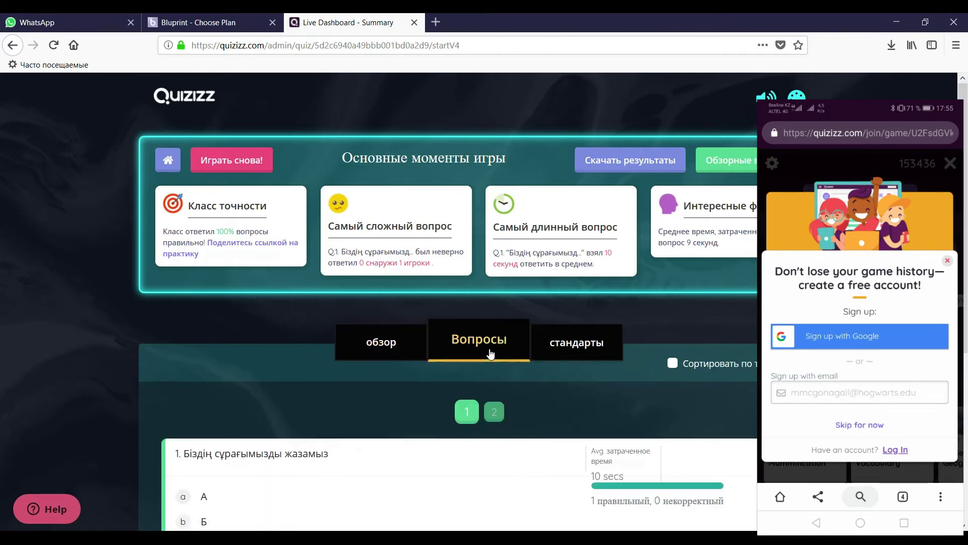
scroll(474, 358, "down", 5)
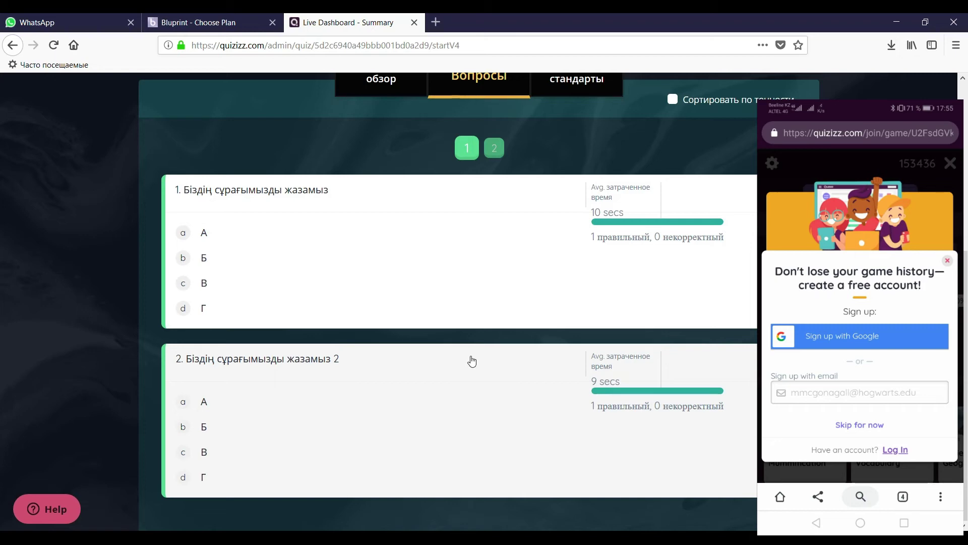
scroll(451, 357, "up", 1)
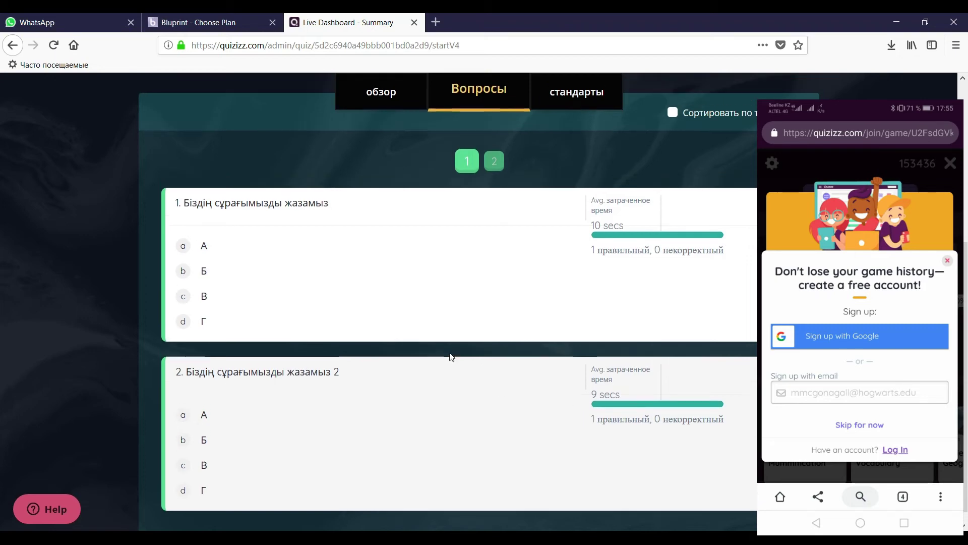
scroll(452, 356, "up", 5)
left_click(385, 339)
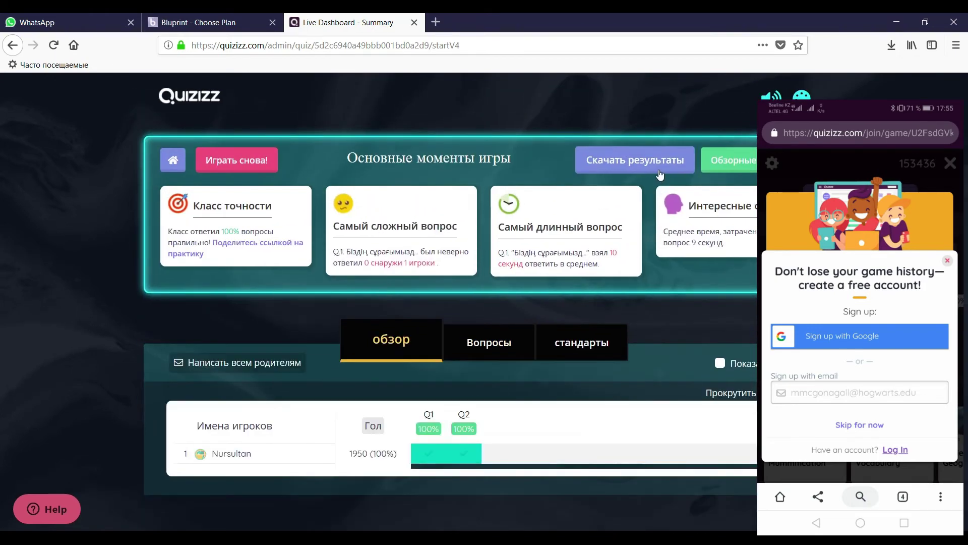
Download the game results and open the spreadsheet in Microsoft Excel
left_click(660, 166)
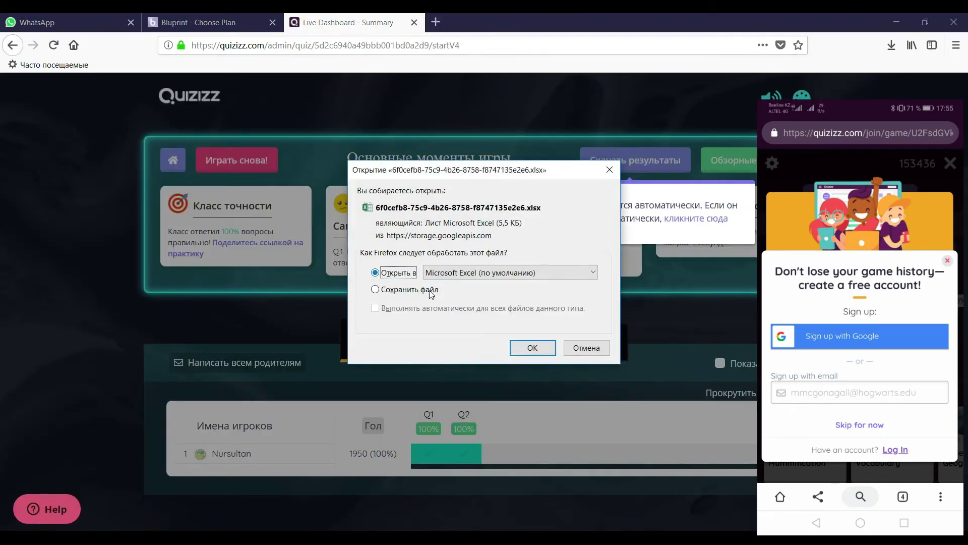
left_click(537, 350)
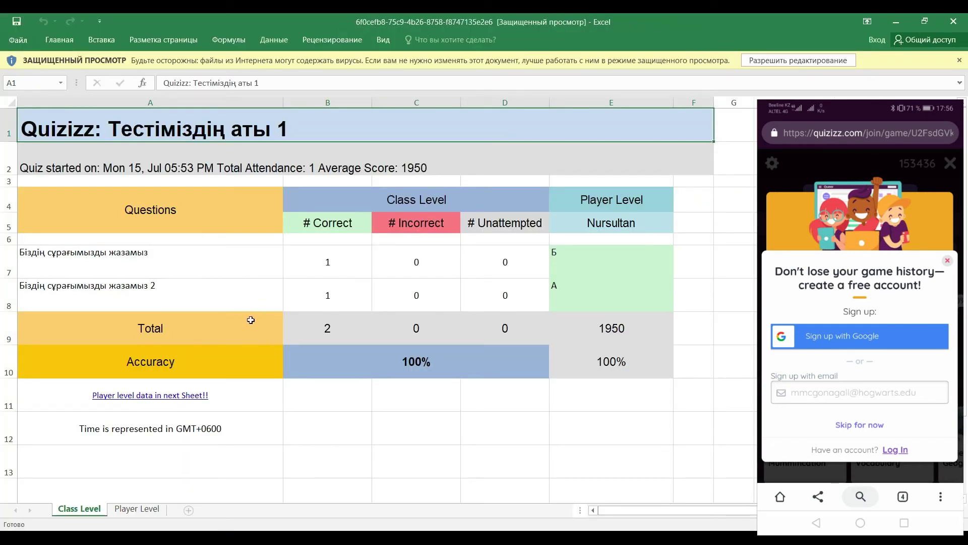
Examine the player's answers on the Class Level sheet, close the workbook and dismiss the download notice on the game summary
scroll(236, 313, "down", 1)
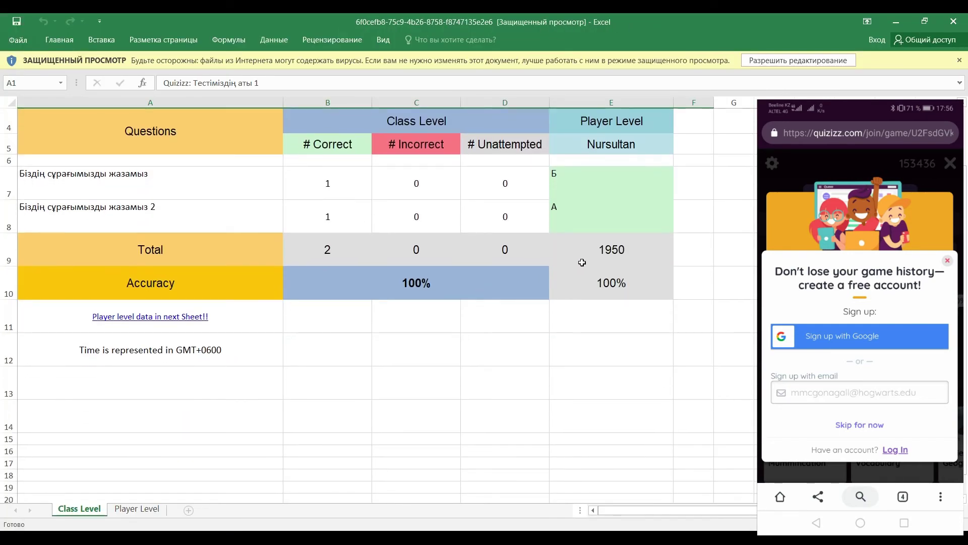
scroll(600, 247, "up", 1)
left_click(616, 227)
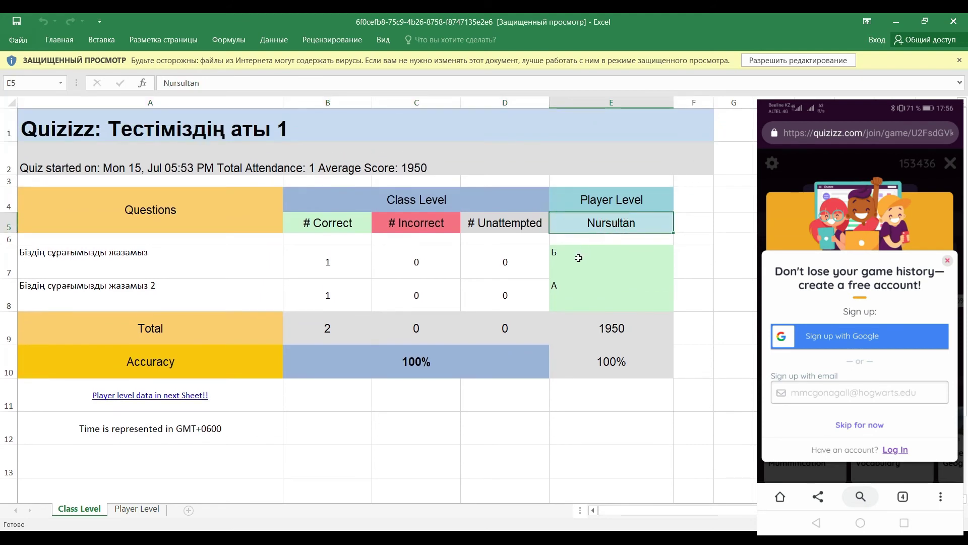
left_click(581, 256)
left_click(568, 288)
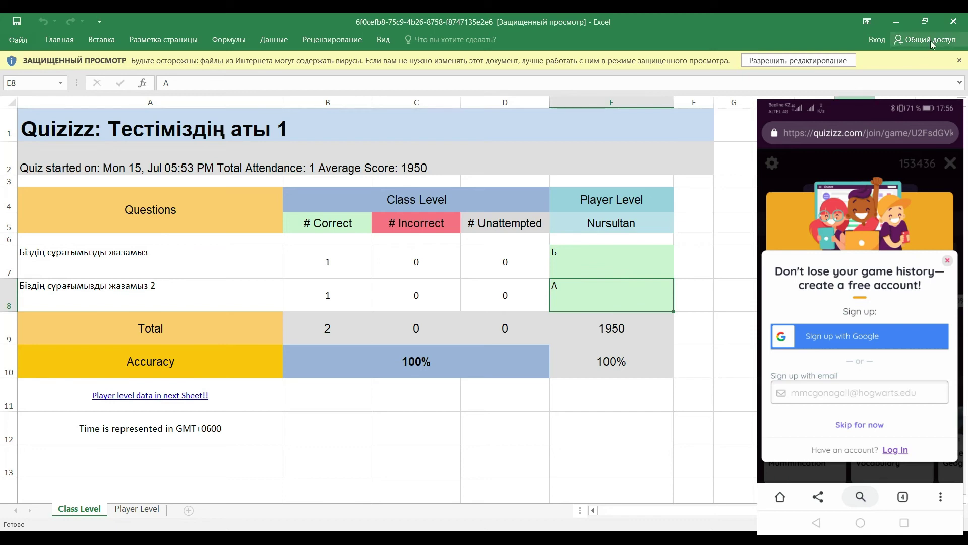
left_click(954, 21)
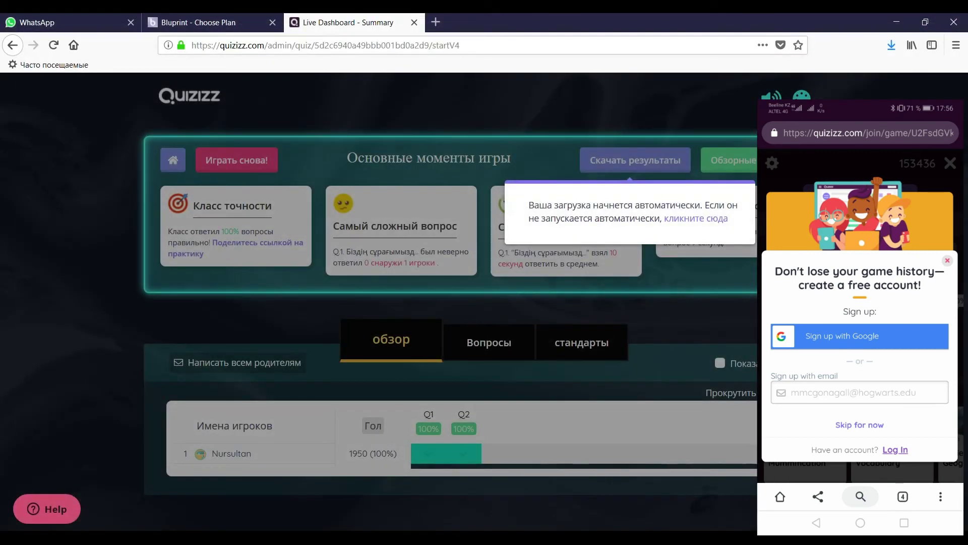
left_click(779, 230)
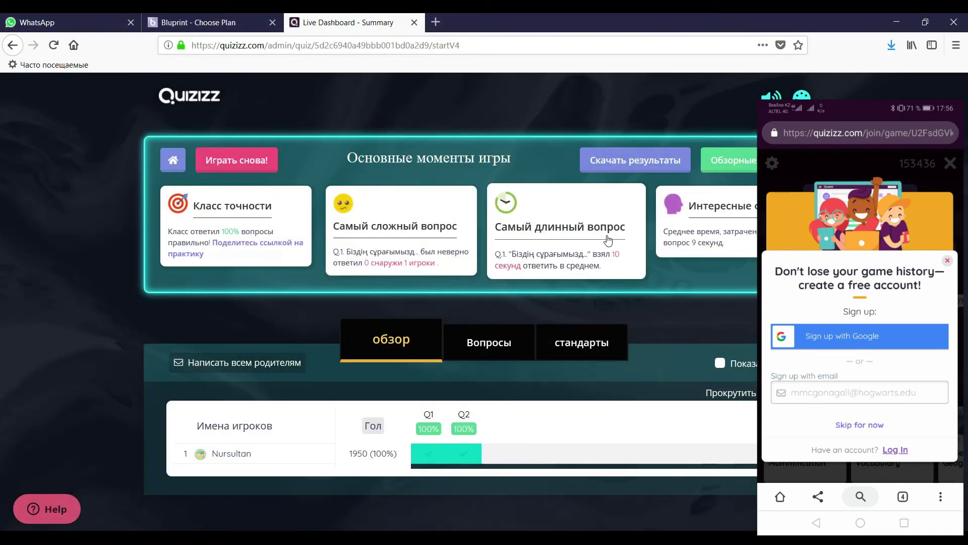